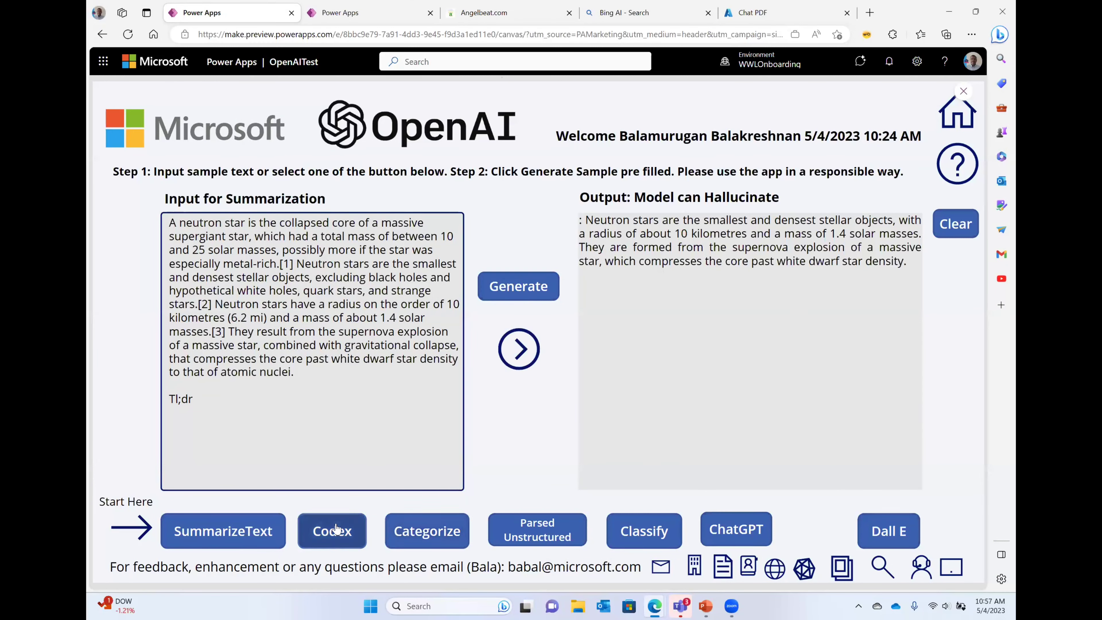
Load the Categorize sample, highlight its category list and news article, and generate the article's category.
{"action": "left_click", "coordinate": [430, 541]}
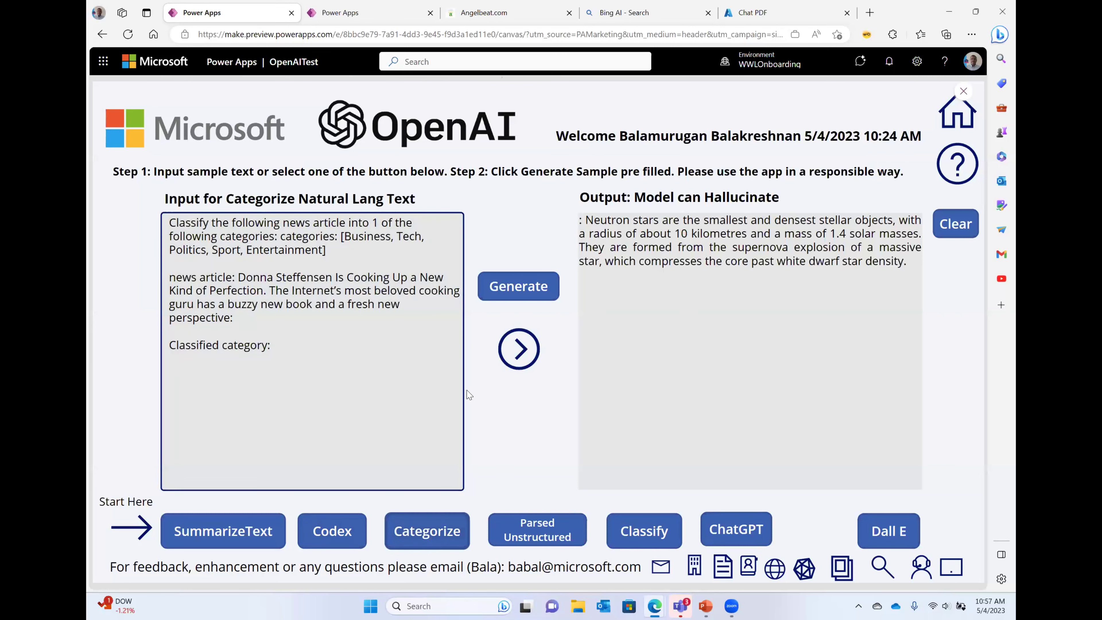
{"action": "left_click_drag", "start_coordinate": [350, 254], "coordinate": [342, 240]}
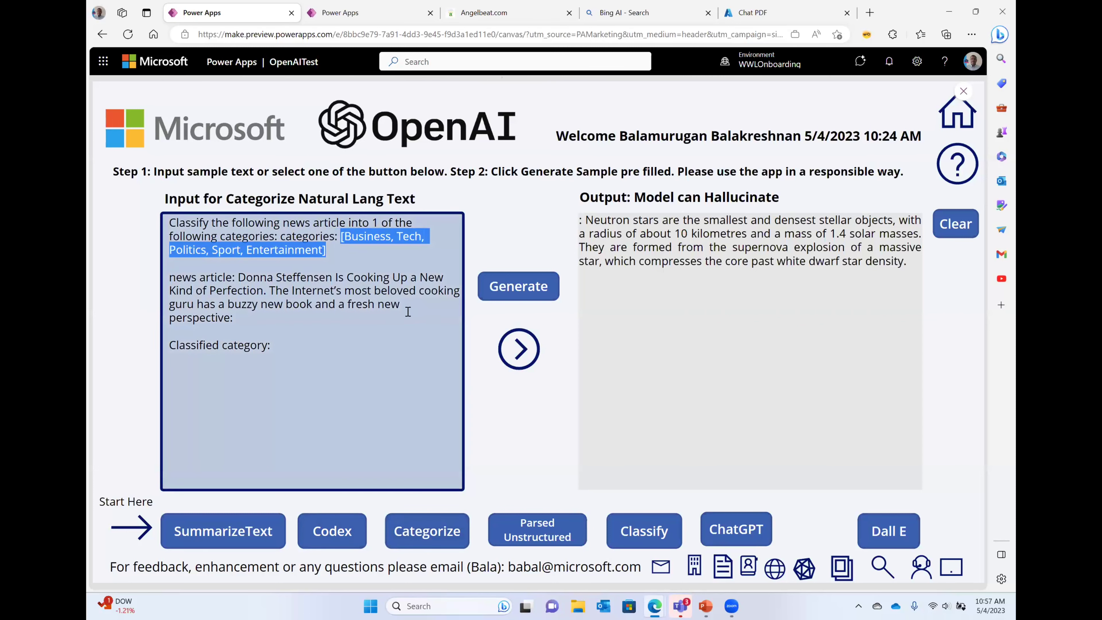
{"action": "left_click_drag", "start_coordinate": [405, 306], "coordinate": [169, 278]}
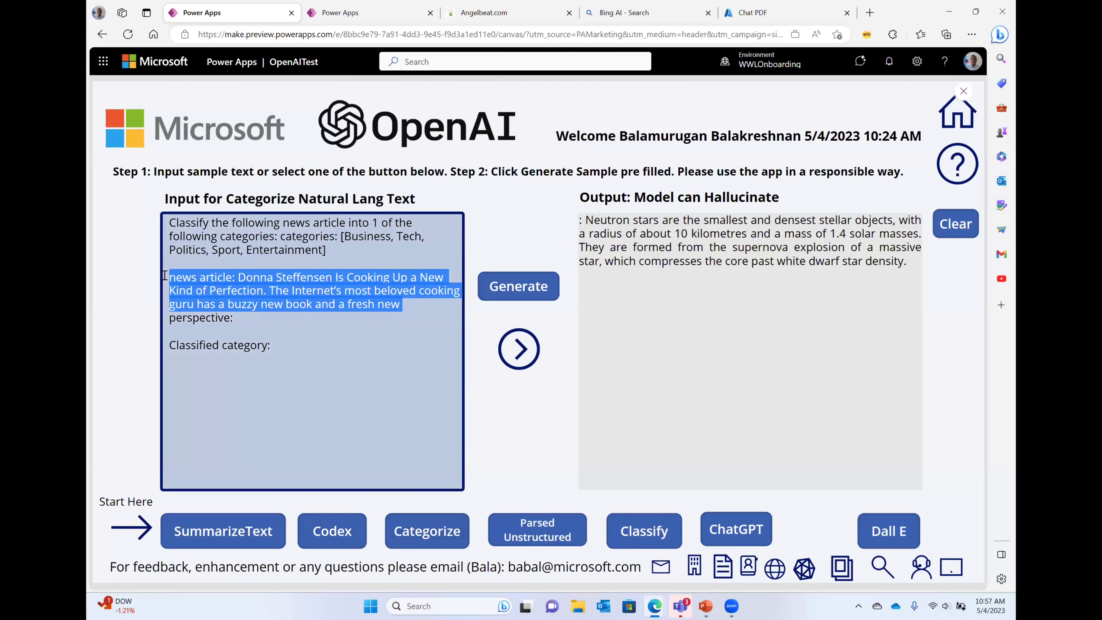
{"action": "left_click", "coordinate": [253, 350]}
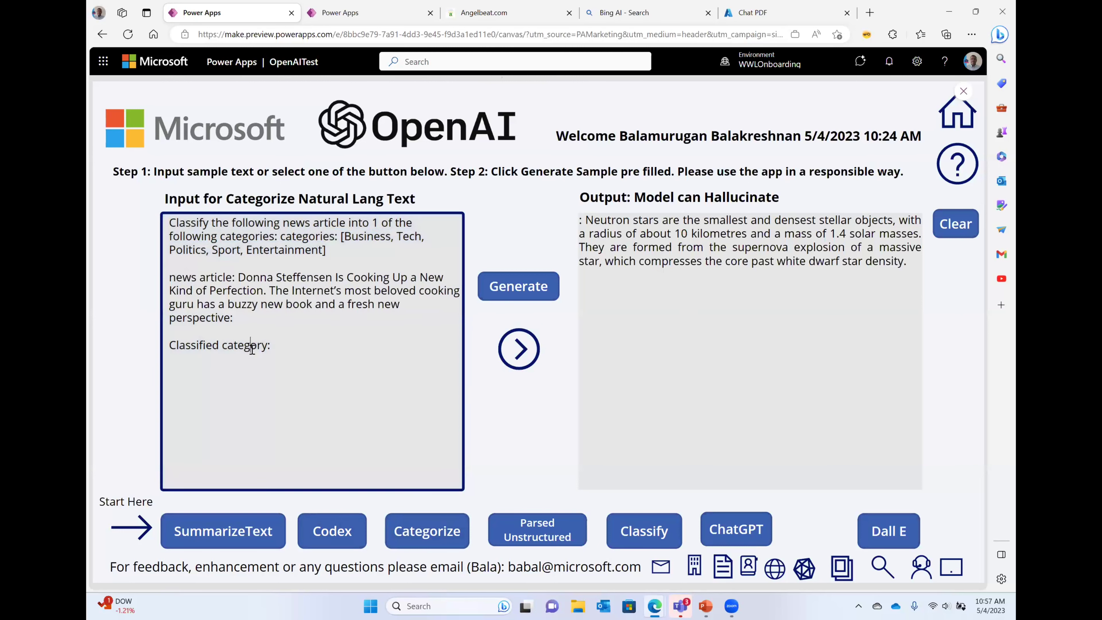
{"action": "left_click", "coordinate": [524, 354]}
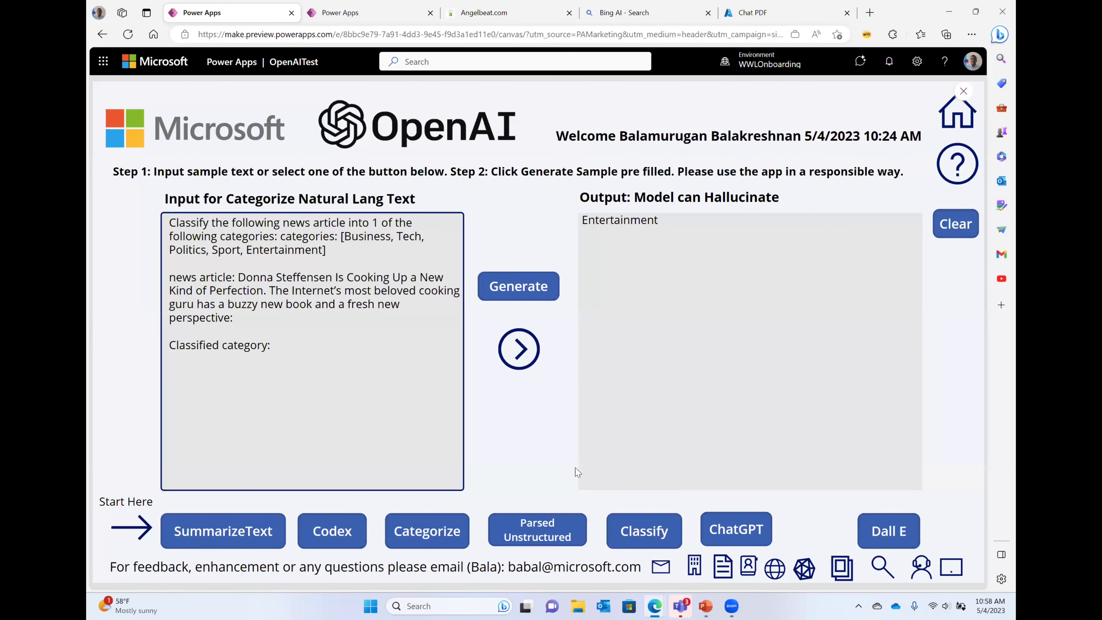
Load the Parsed Unstructured sample, highlight the Goocrux fruit text and example table rows, and generate the remaining table rows.
{"action": "left_click", "coordinate": [549, 528]}
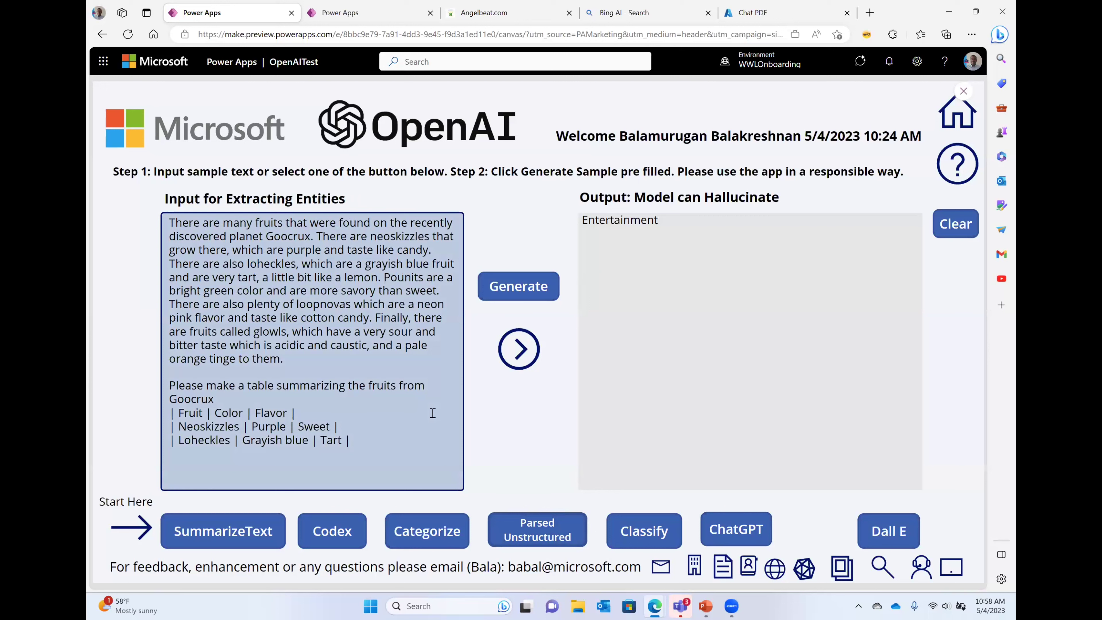
{"action": "left_click", "coordinate": [305, 358]}
{"action": "left_click_drag", "start_coordinate": [304, 358], "coordinate": [171, 226]}
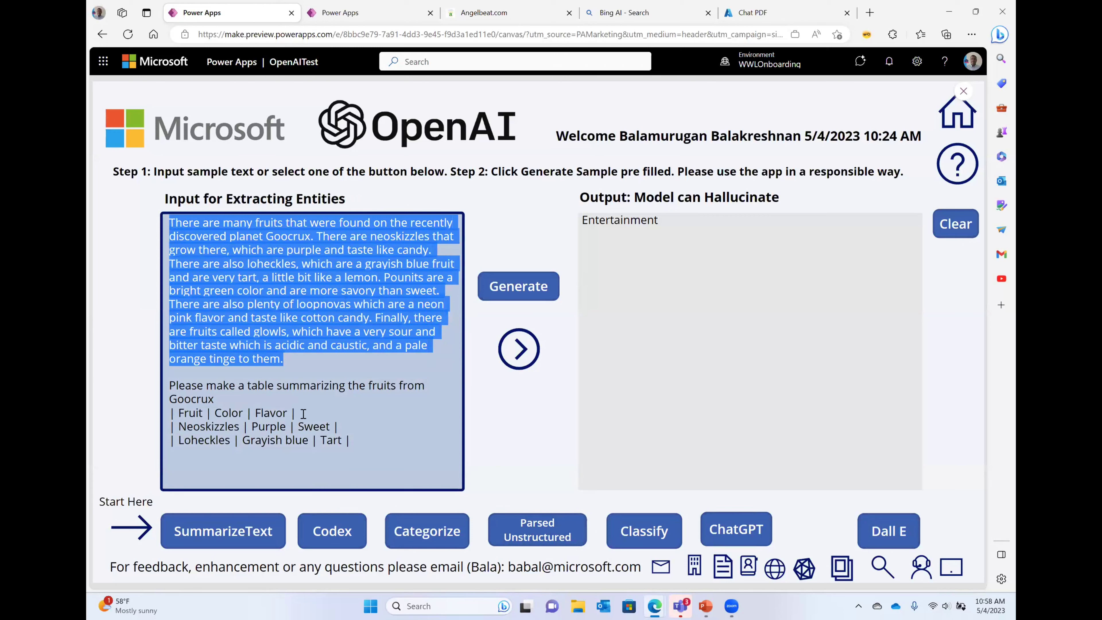
{"action": "left_click_drag", "start_coordinate": [297, 414], "coordinate": [169, 415]}
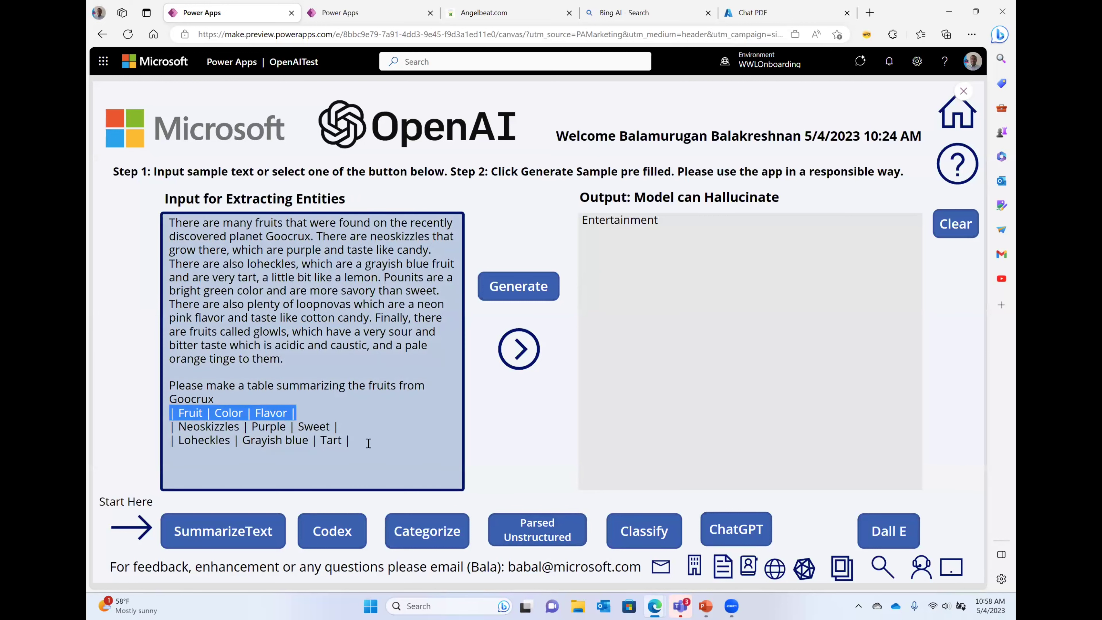
{"action": "mouse_move", "coordinate": [362, 442]}
{"action": "left_mouse_down"}
{"action": "mouse_move", "coordinate": [247, 405]}
{"action": "mouse_move", "coordinate": [167, 430]}
{"action": "left_mouse_up"}
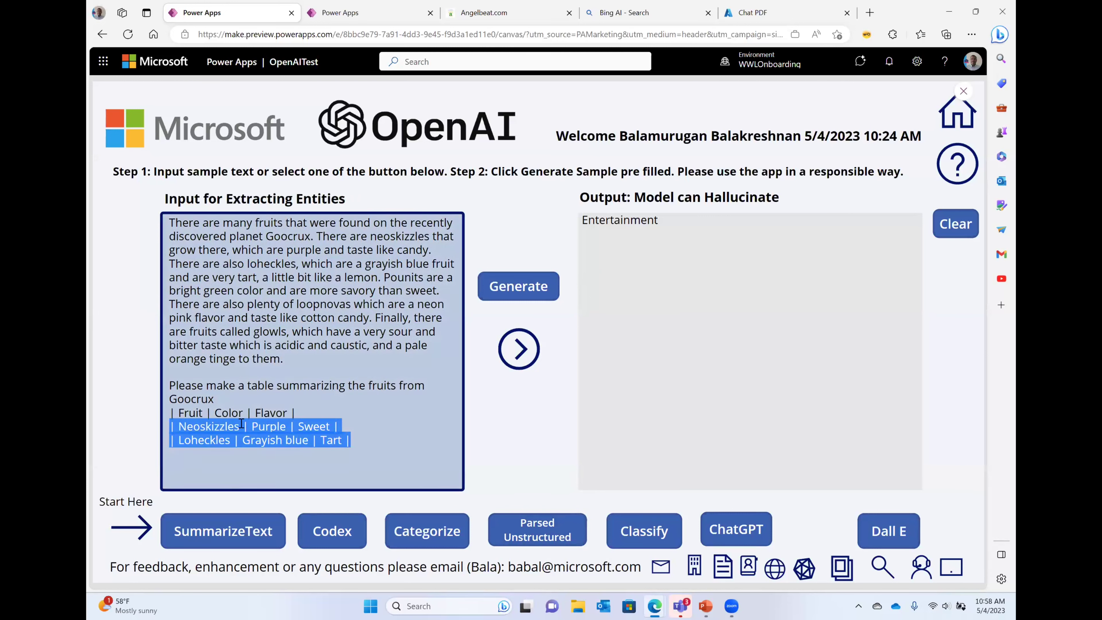
{"action": "left_click", "coordinate": [523, 352]}
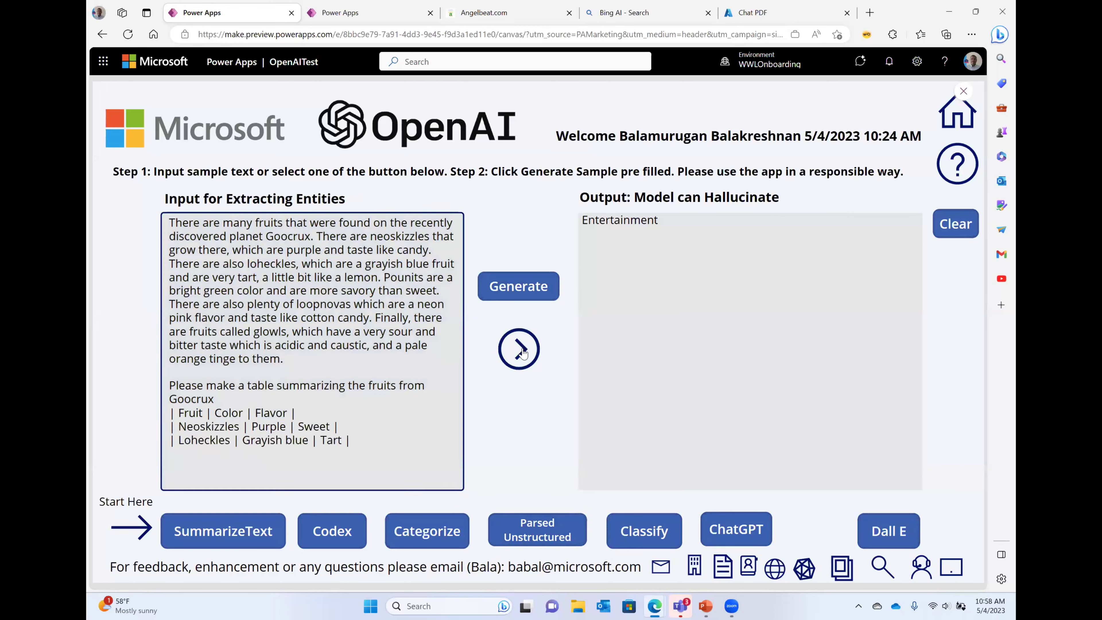
{"action": "left_click", "coordinate": [523, 353]}
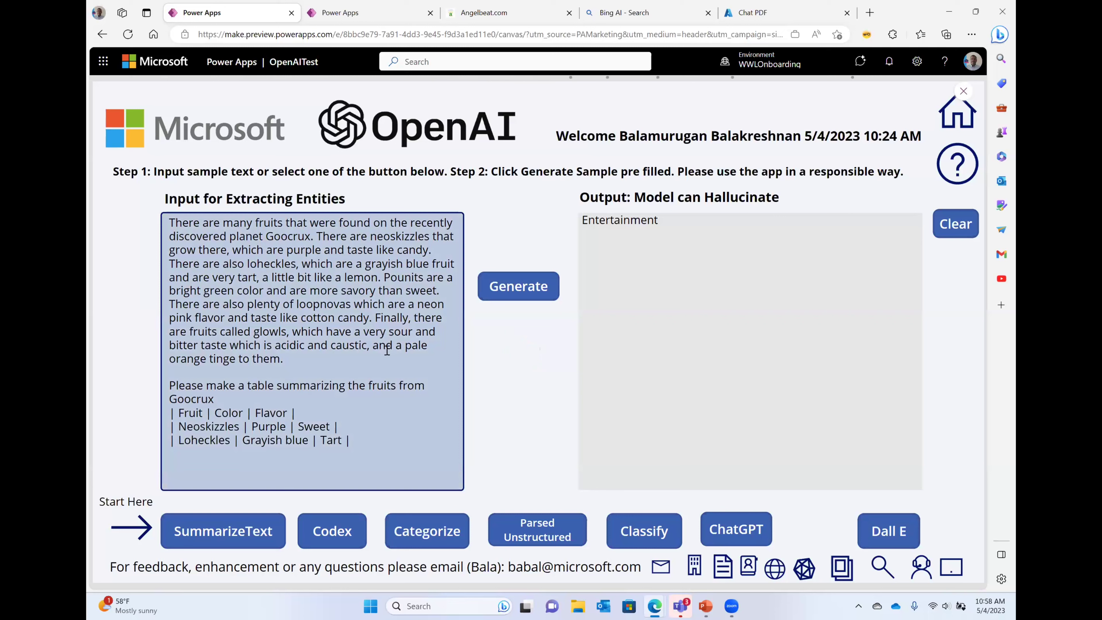
{"action": "left_click_drag", "start_coordinate": [306, 362], "coordinate": [168, 221]}
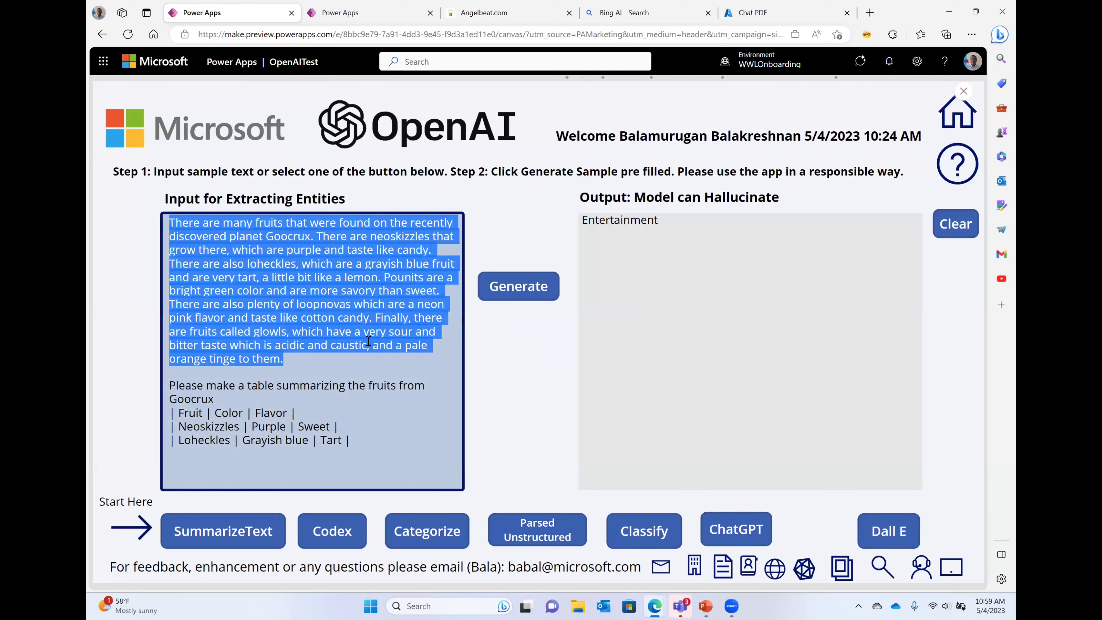
{"action": "left_click", "coordinate": [360, 363]}
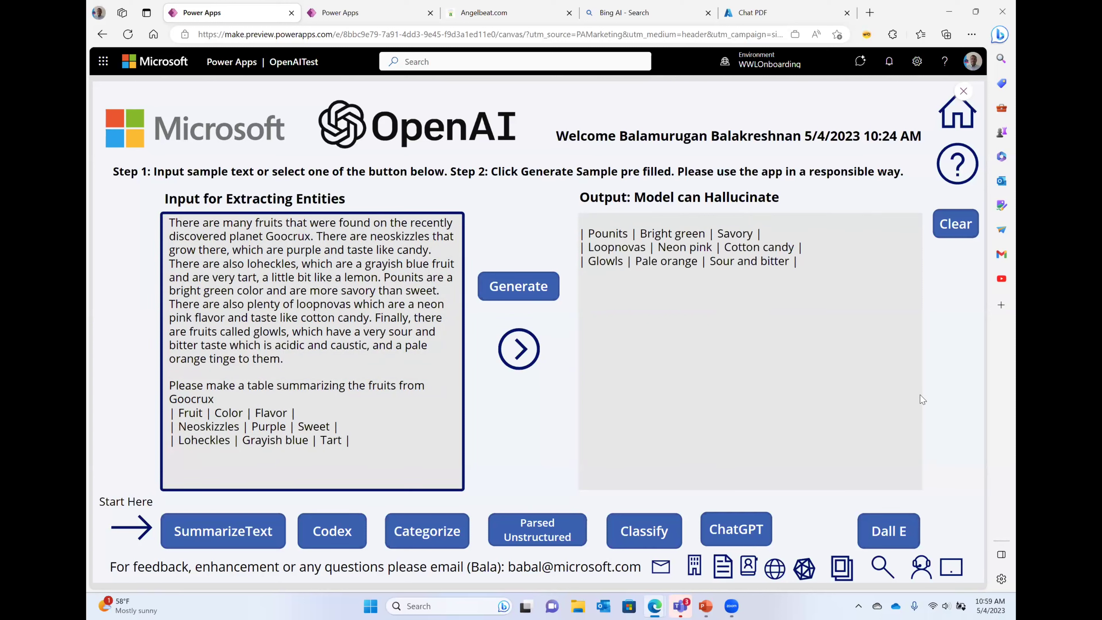
Open the GPT 4 conversation page and submit the sample question "What are the priorities for CDO".
{"action": "left_click", "coordinate": [921, 568]}
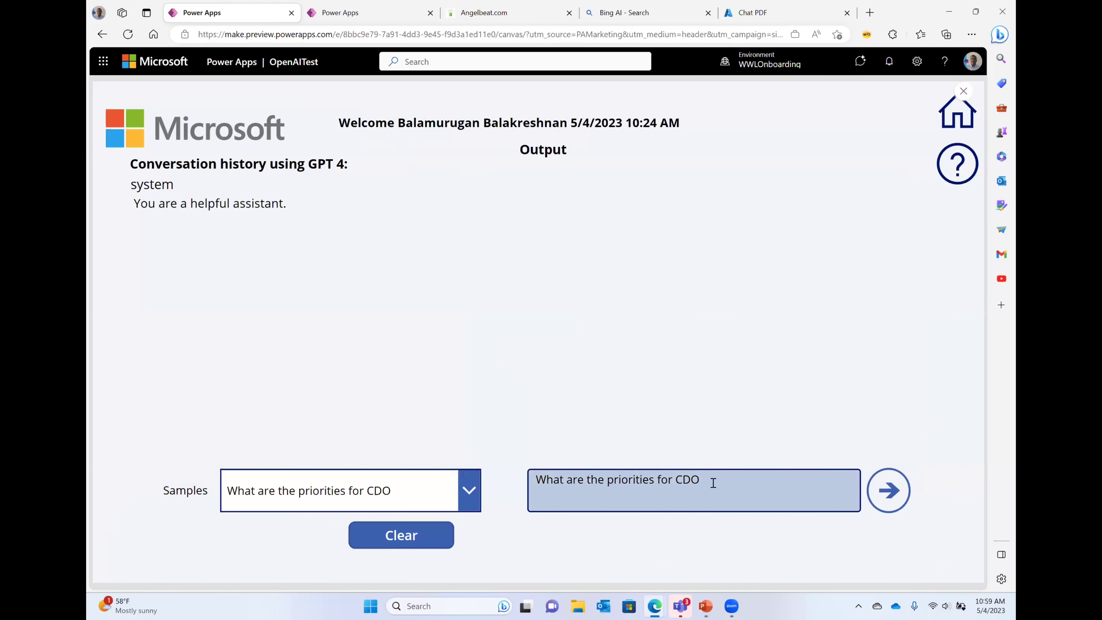
{"action": "left_click", "coordinate": [893, 489]}
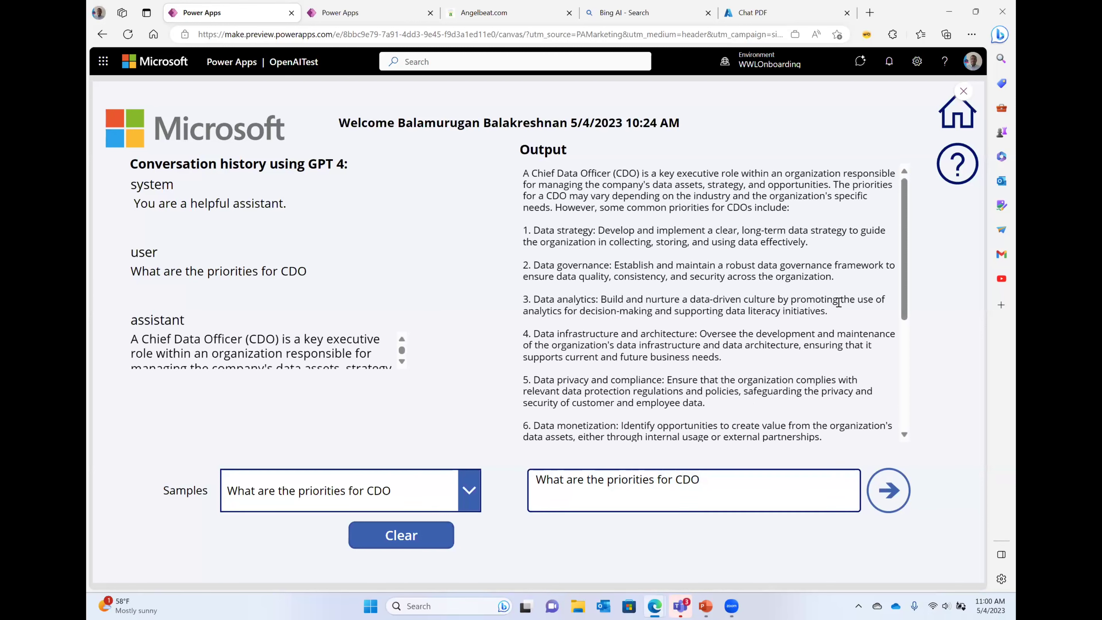
Replace the question with "can you summarize in few lines", submit it, and review the answer and conversation history.
{"action": "left_click", "coordinate": [695, 488]}
{"action": "left_click_drag", "start_coordinate": [695, 489], "coordinate": [533, 483]}
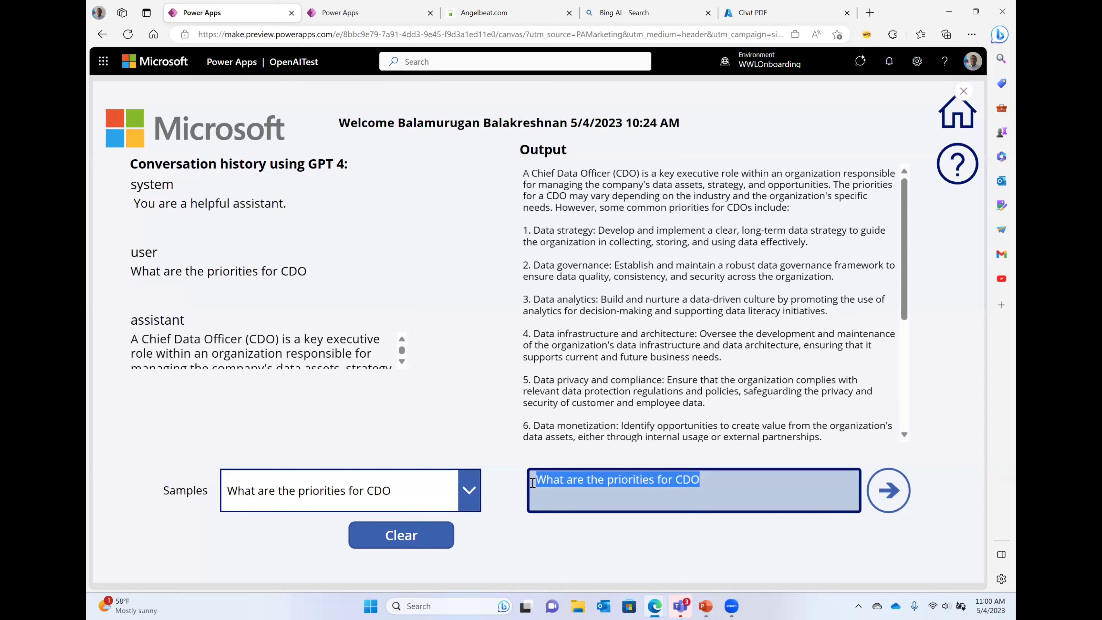
{"action": "type", "text": "ca"}
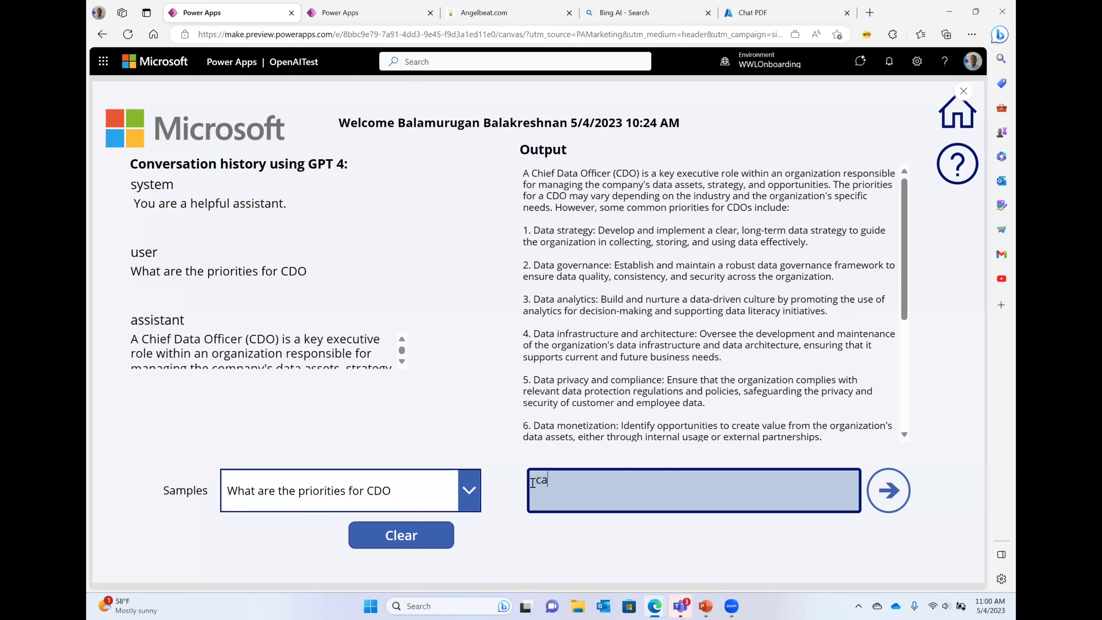
{"action": "type", "text": "n you summarize in"}
{"action": "type", "text": "few lines"}
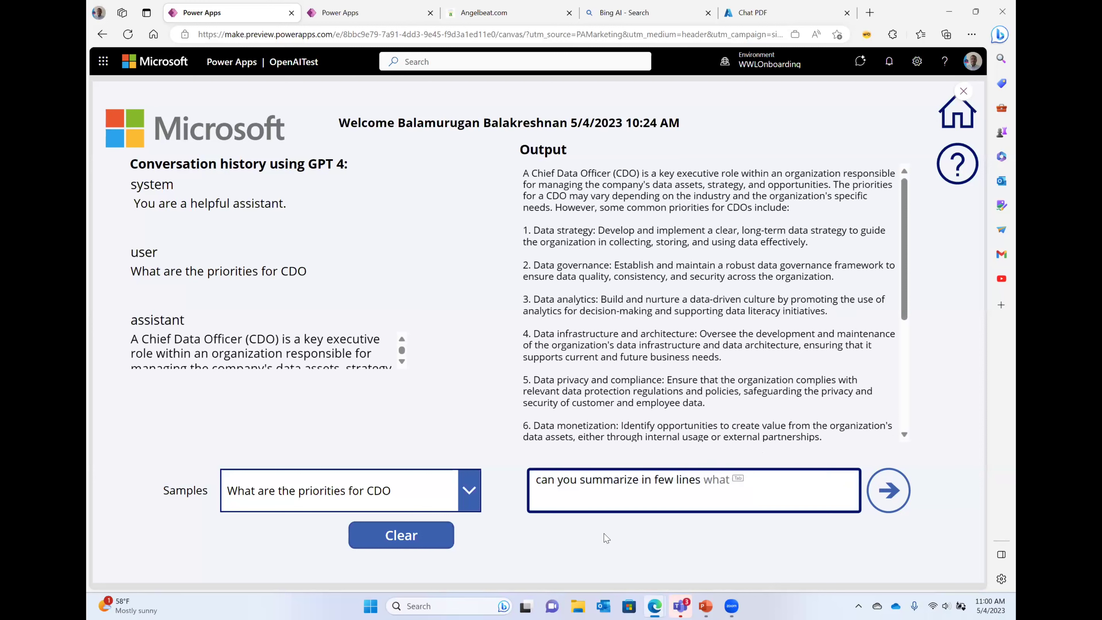
{"action": "left_click", "coordinate": [890, 490]}
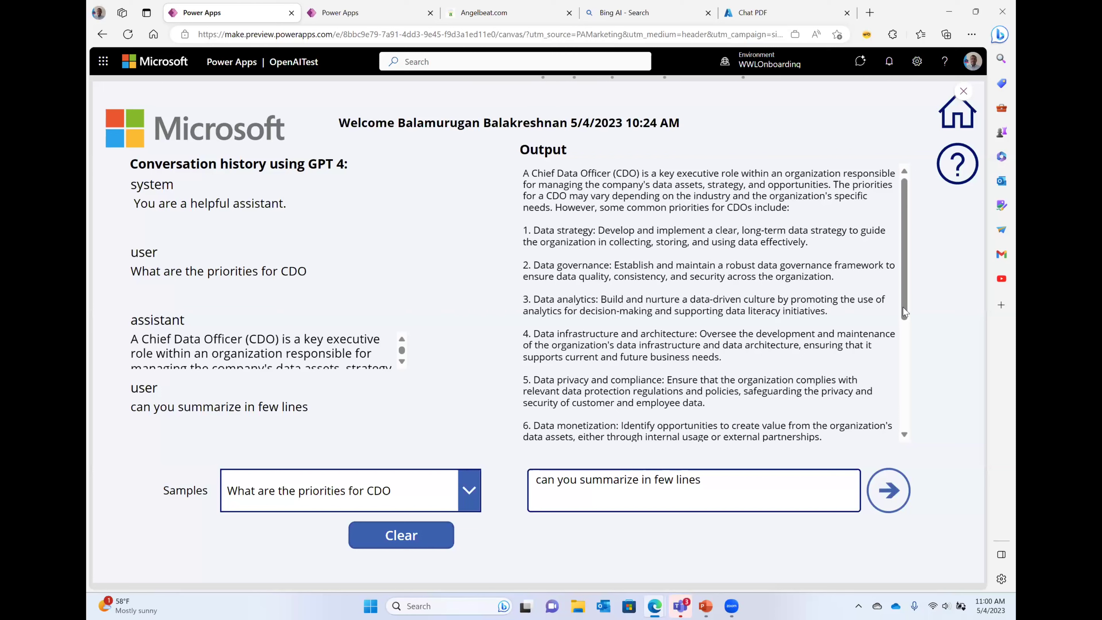
{"action": "left_click_drag", "start_coordinate": [904, 325], "coordinate": [908, 464]}
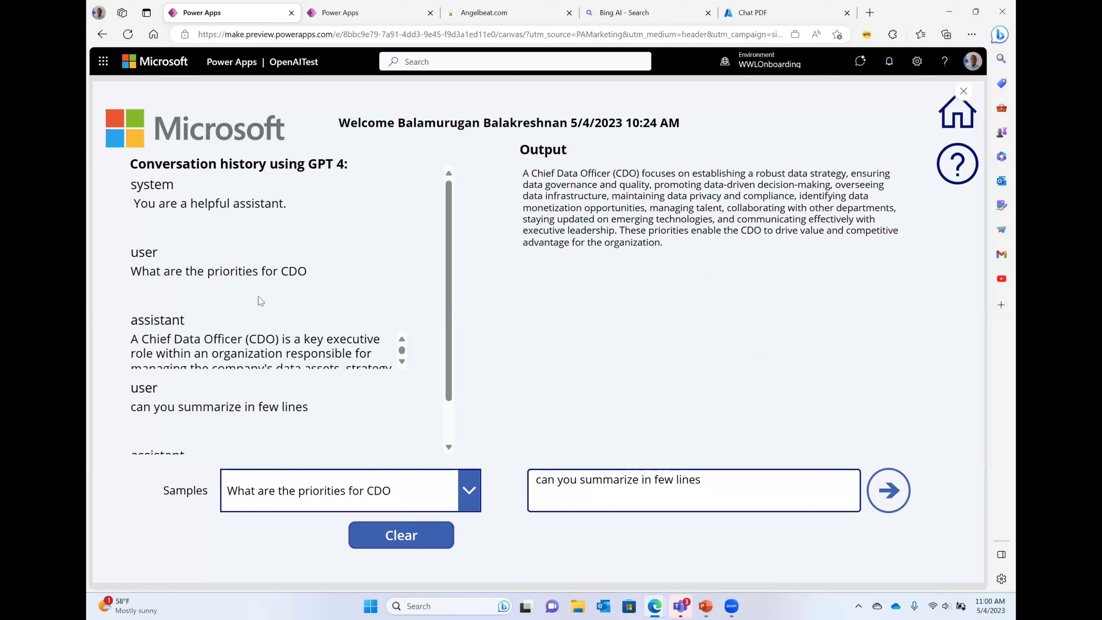
{"action": "mouse_move", "coordinate": [448, 311]}
{"action": "left_mouse_down"}
{"action": "mouse_move", "coordinate": [449, 364]}
{"action": "mouse_move", "coordinate": [447, 304]}
{"action": "left_mouse_up"}
From the home page, open Dall E, create an image from "Sitting in a beach and watching sunrise", and return to the main page.
{"action": "left_click", "coordinate": [961, 112]}
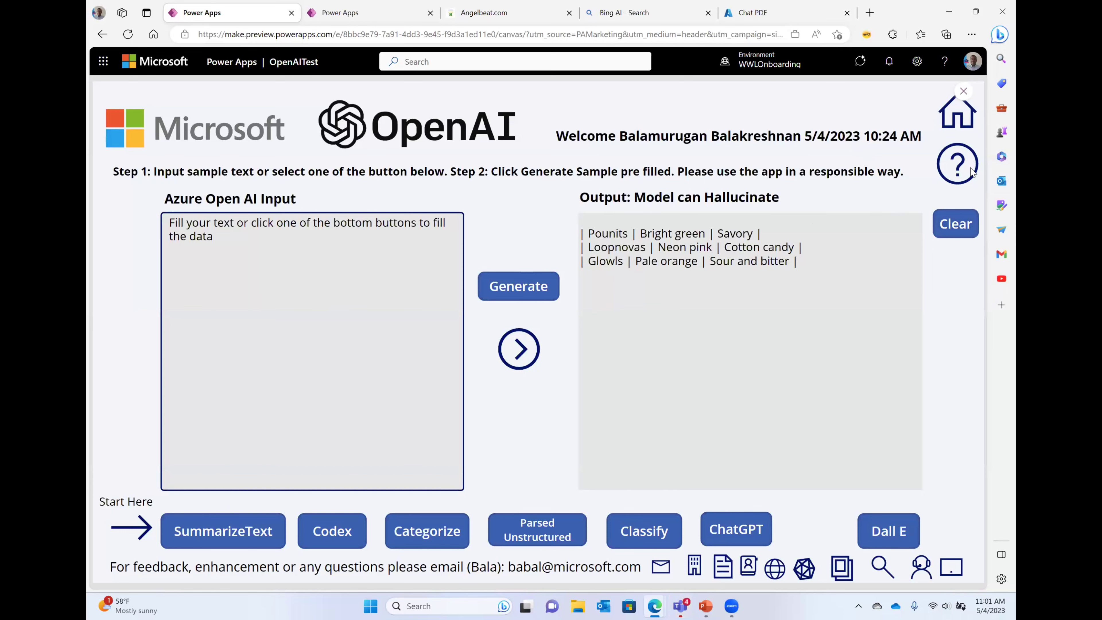
{"action": "left_click", "coordinate": [898, 536]}
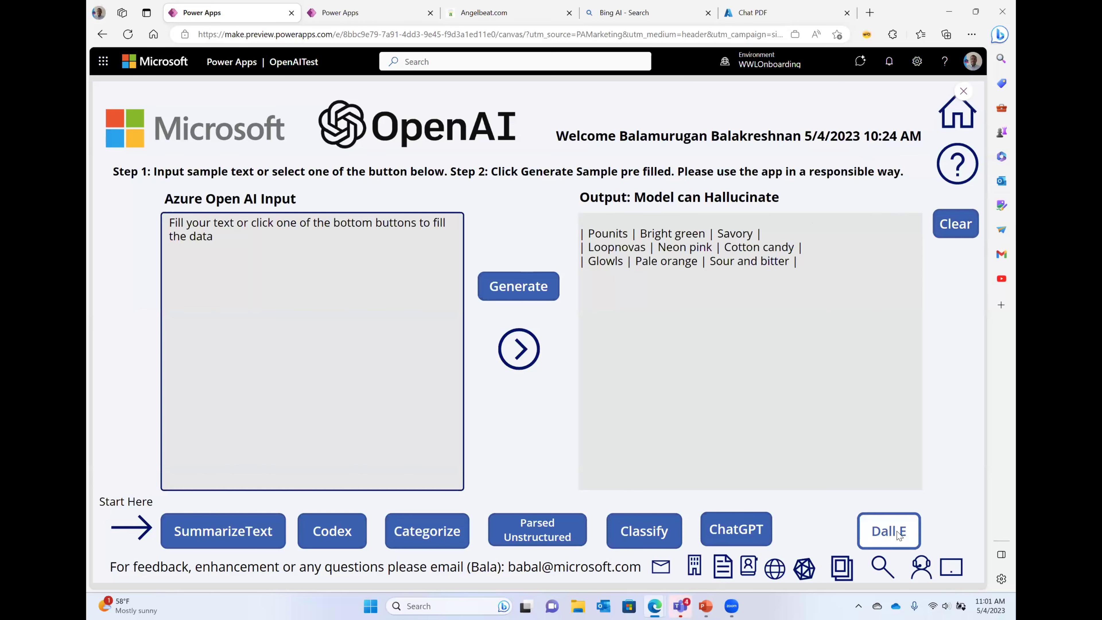
{"action": "left_click_drag", "start_coordinate": [426, 199], "coordinate": [274, 223]}
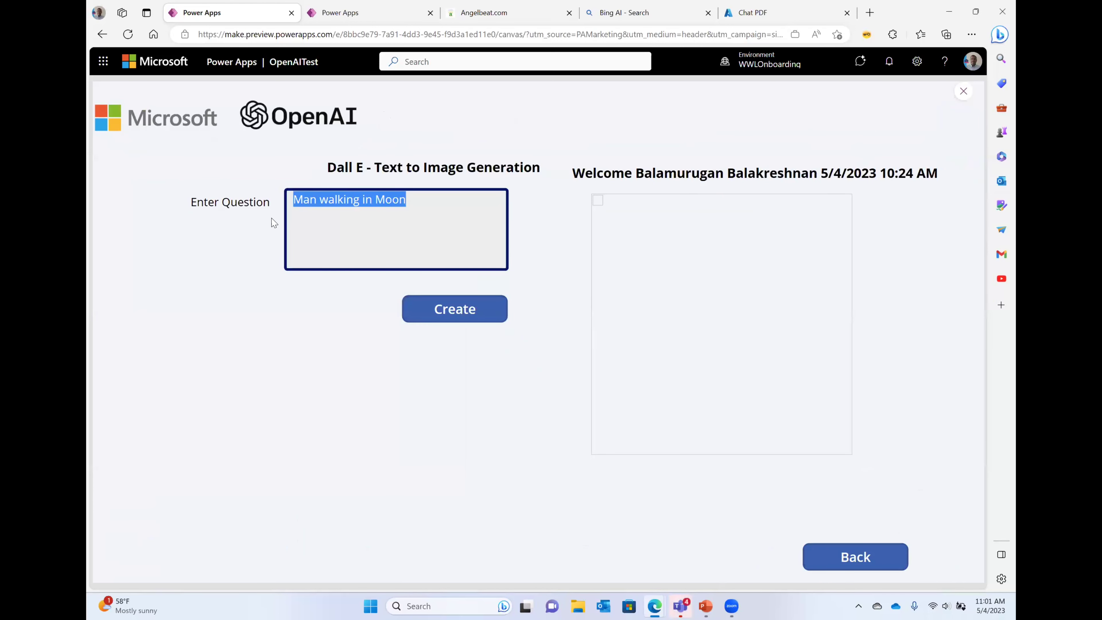
{"action": "type", "text": "Sittin"}
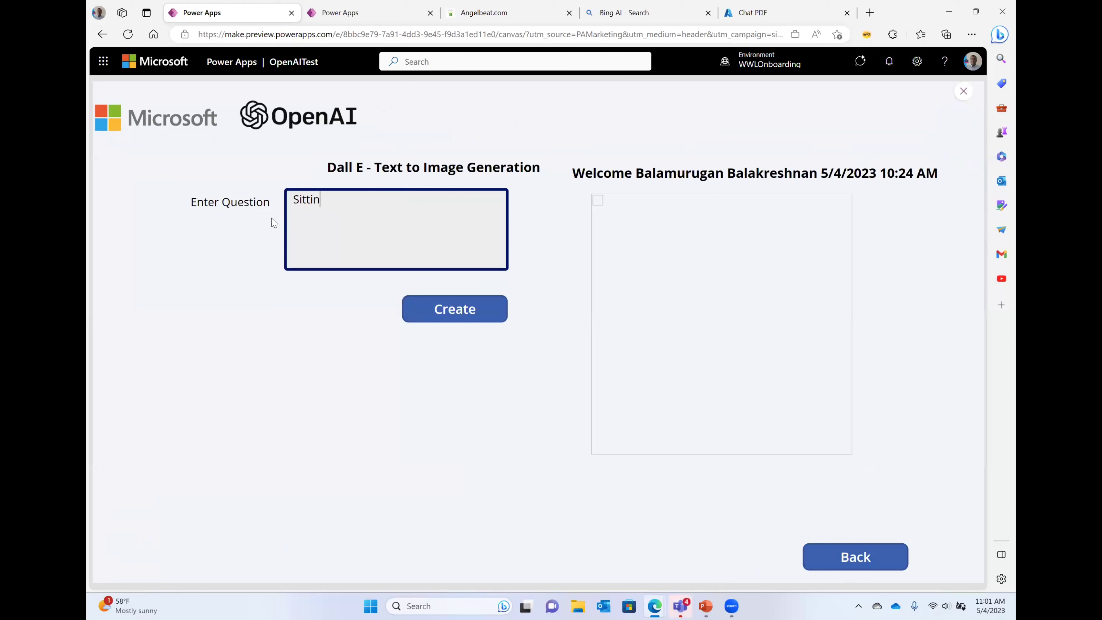
{"action": "type", "text": "g in a beach and"}
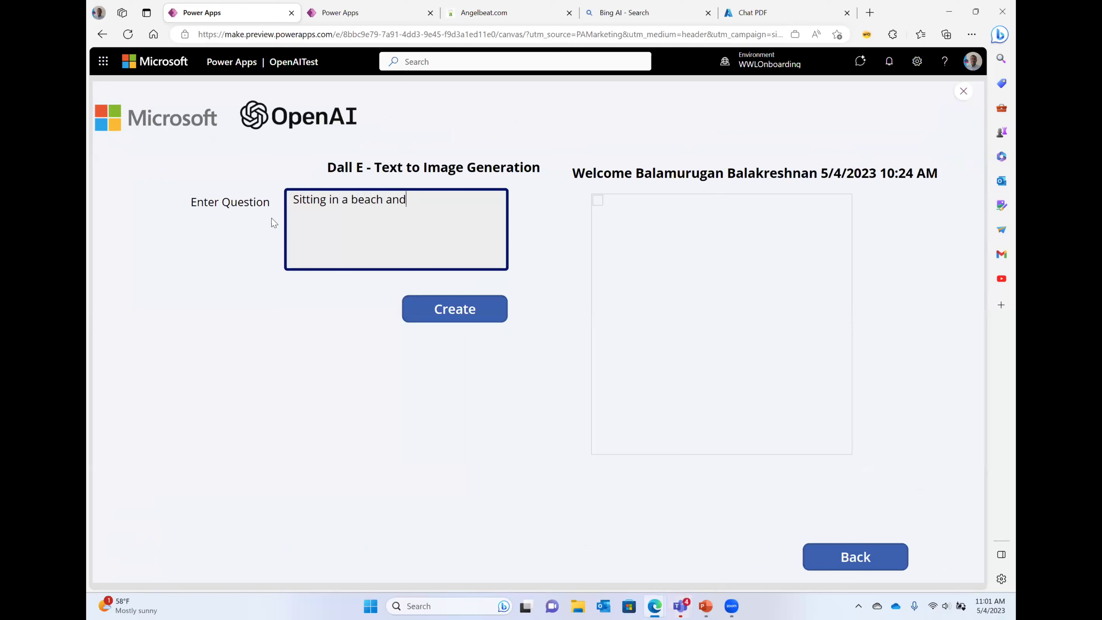
{"action": "type", "text": " watching sunrise"}
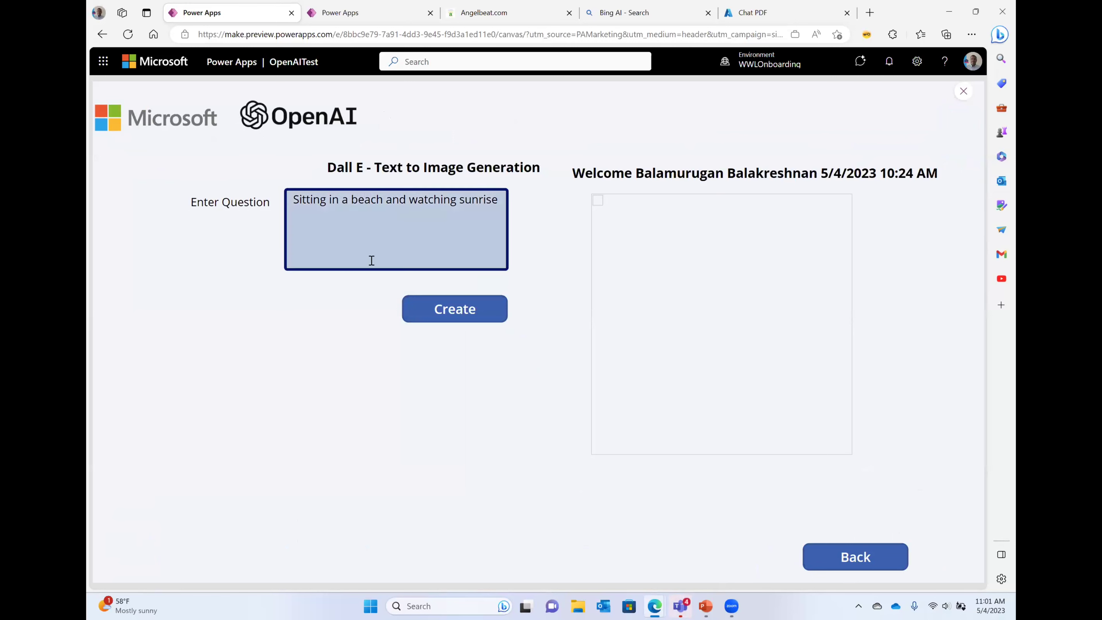
{"action": "left_click", "coordinate": [457, 317]}
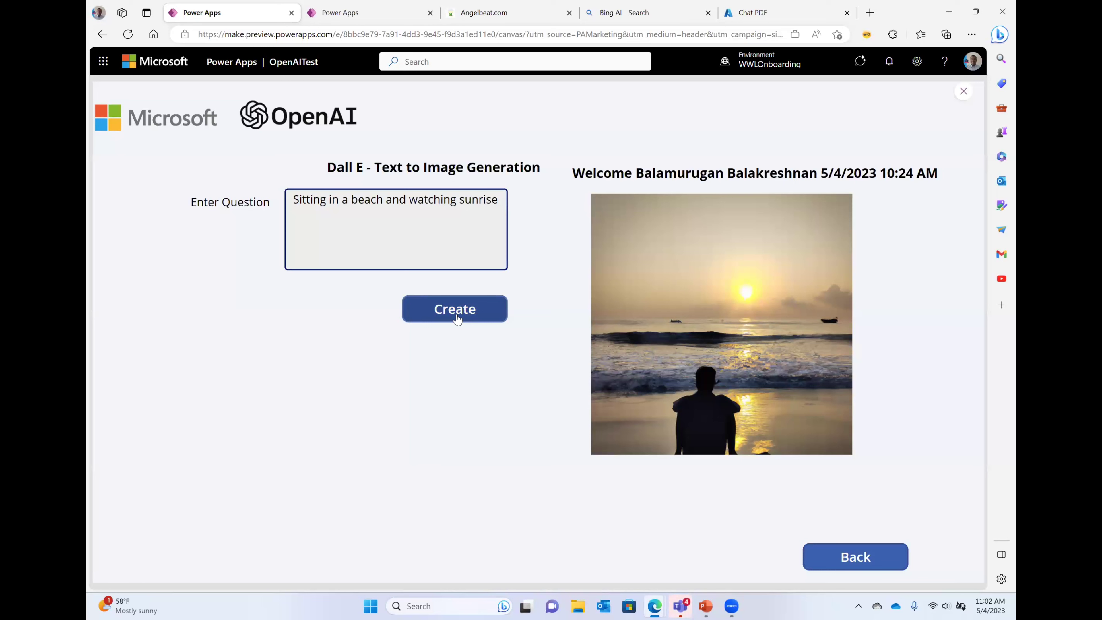
{"action": "left_click", "coordinate": [866, 561]}
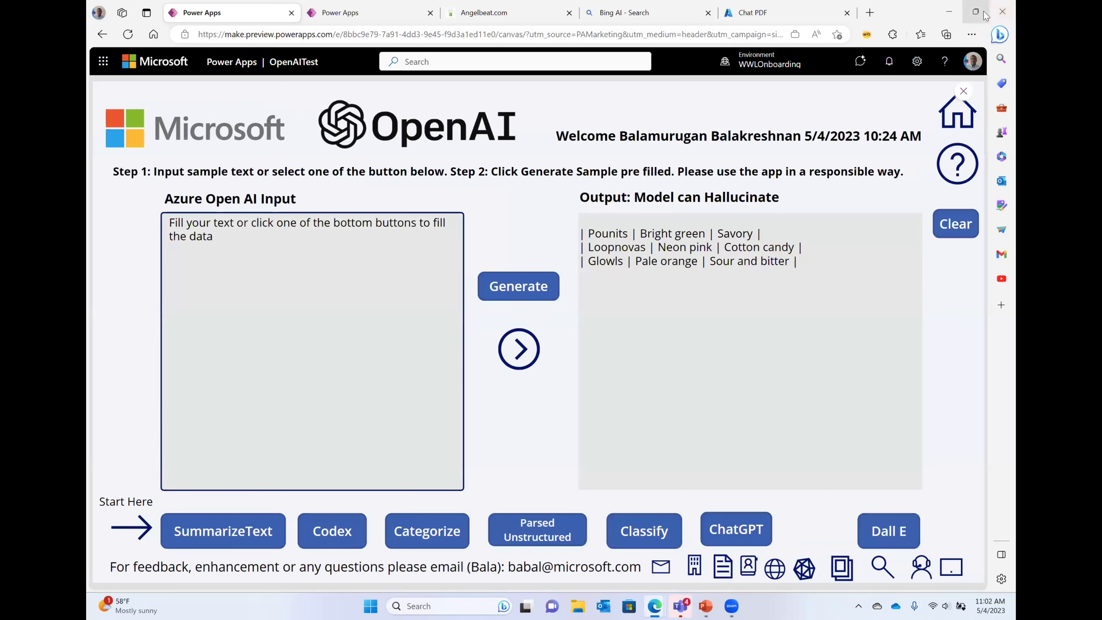
Switch to the Chat PDF web app and show its browser window maximized.
{"action": "key", "text": "super+Down"}
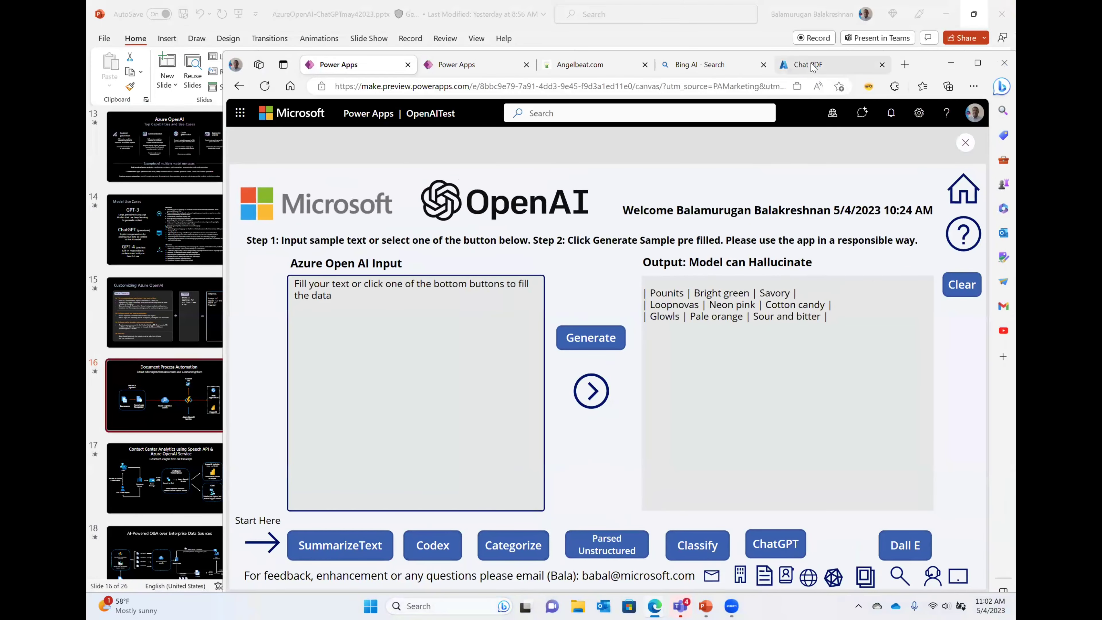
{"action": "left_click", "coordinate": [810, 65]}
{"action": "left_click", "coordinate": [978, 64]}
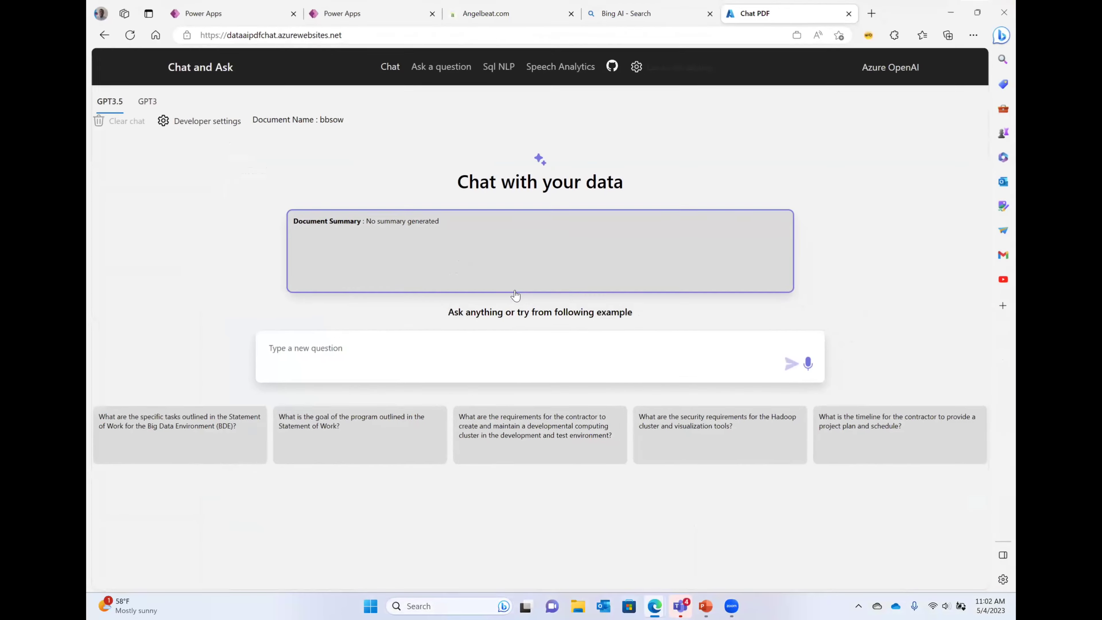
Ask the document chat "Write a Sow for big data project" with GPT3.5.
{"action": "left_click", "coordinate": [451, 362]}
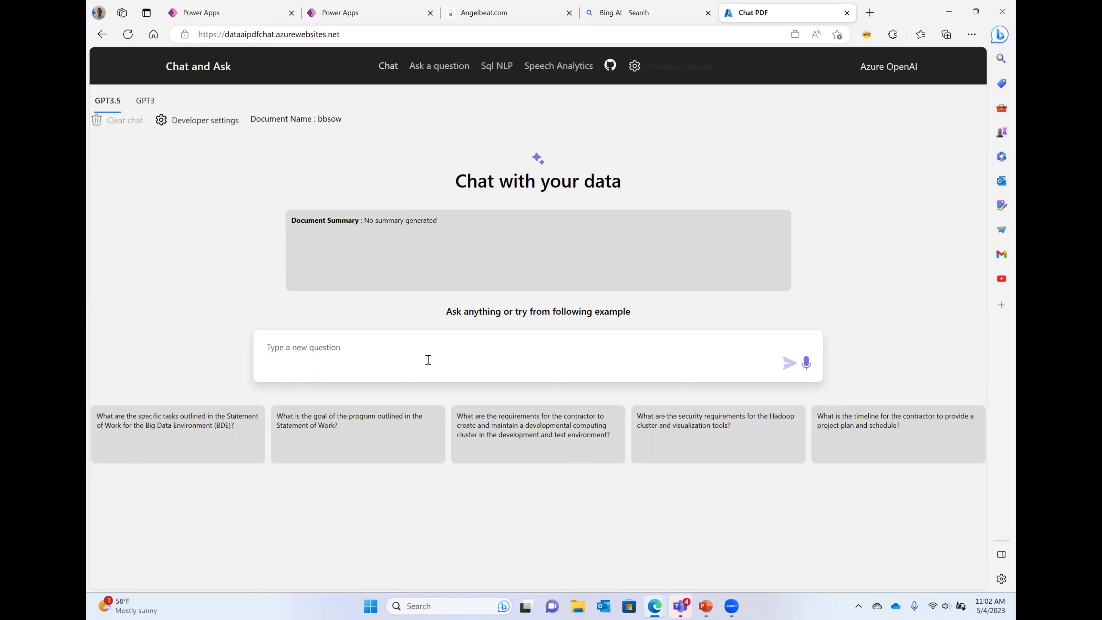
{"action": "type", "text": "Write a Sow for big dta"}
{"action": "key", "text": "BackSpace"}
{"action": "key", "text": "BackSpace"}
{"action": "key", "text": "BackSpace"}
{"action": "type", "text": "ata project"}
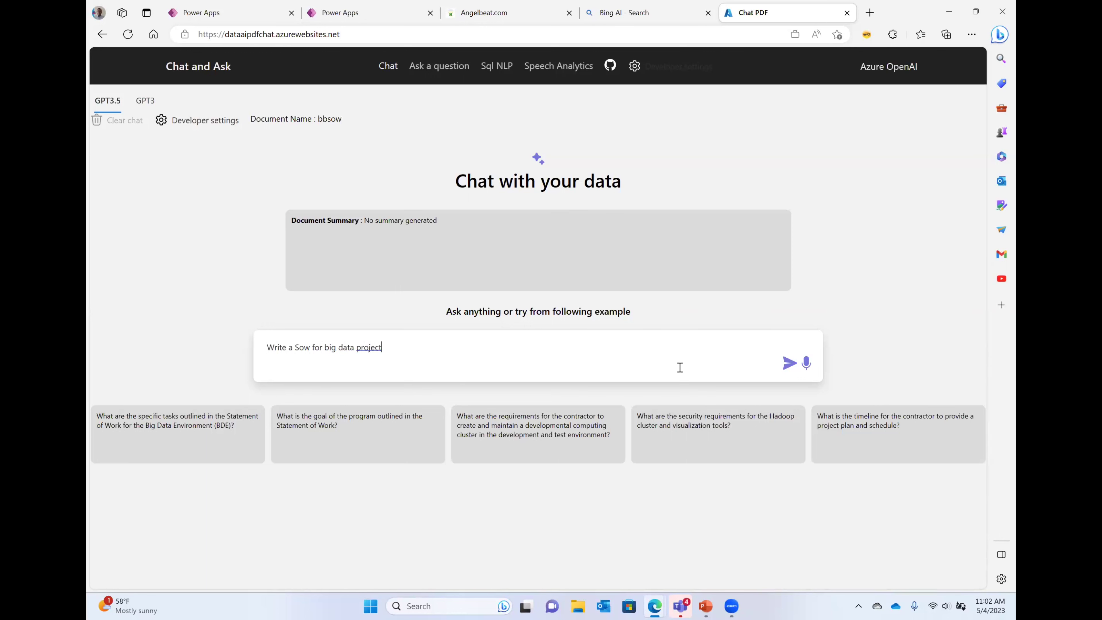
{"action": "left_click", "coordinate": [789, 364]}
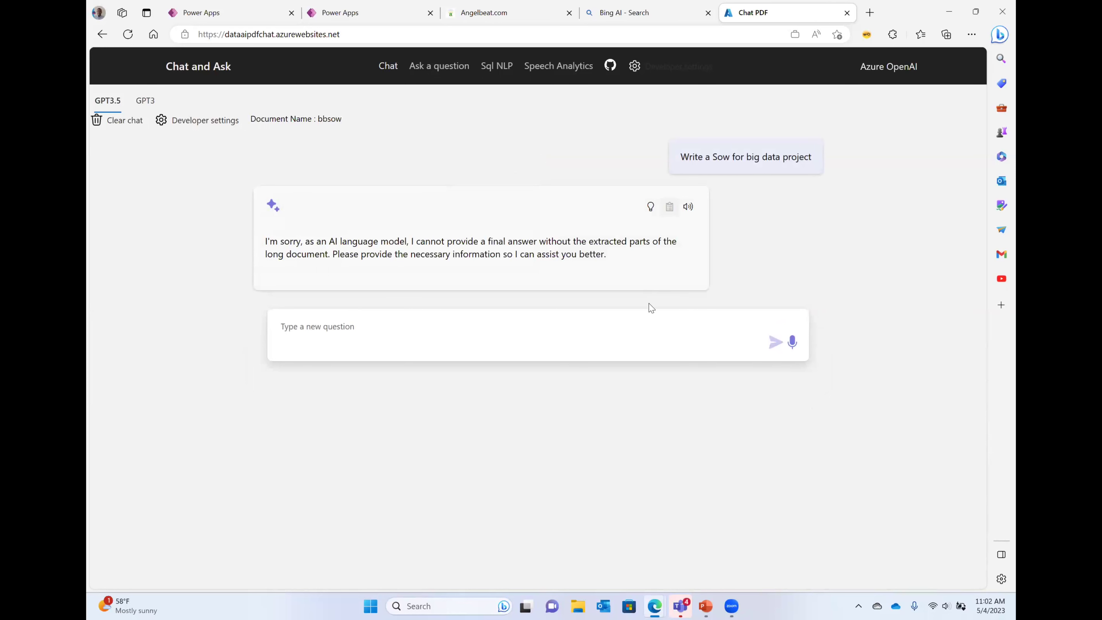
Ask the document chat "can you details steps to create a statement of work for a big data project?" and retry the request.
{"action": "left_click", "coordinate": [642, 325]}
{"action": "type", "text": "can you details steps to create a "}
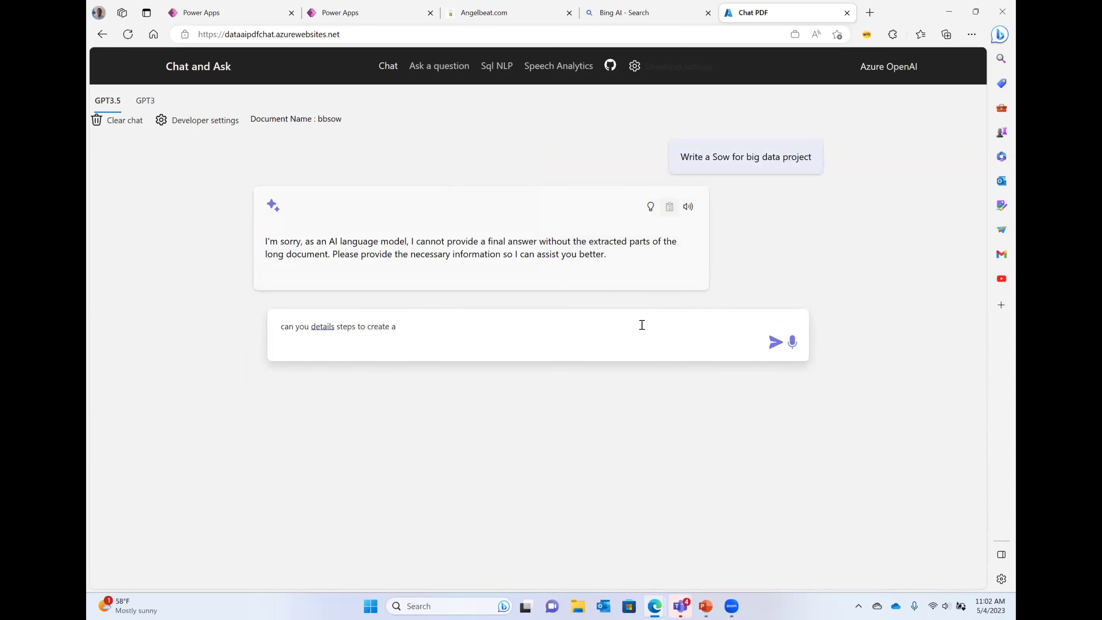
{"action": "type", "text": "statement of work for a big data project"}
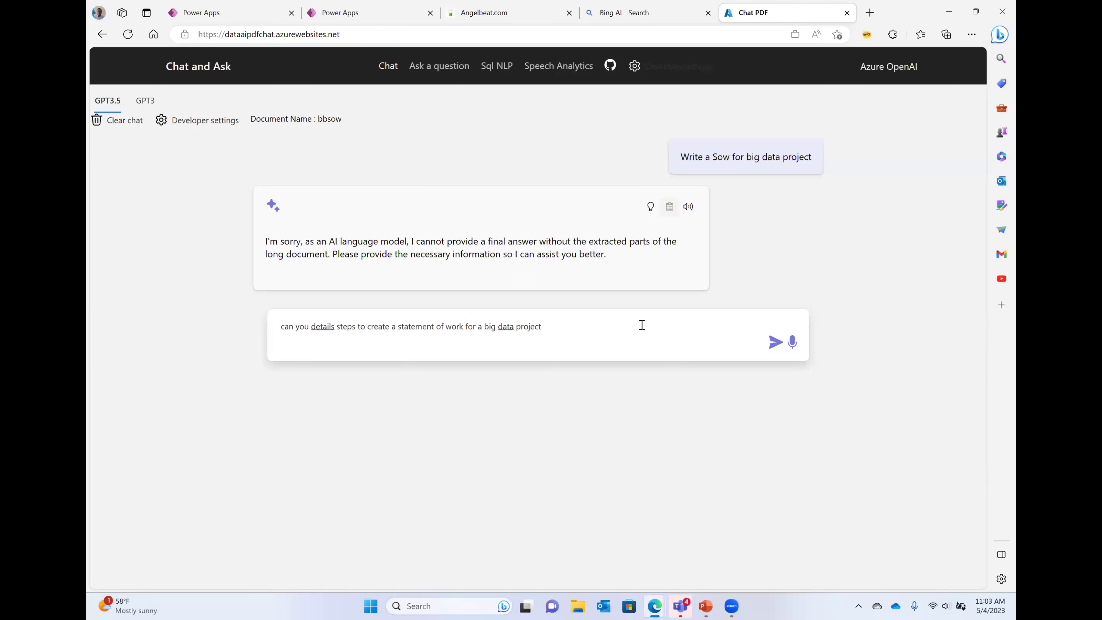
{"action": "type", "text": "?"}
{"action": "left_click", "coordinate": [775, 343]}
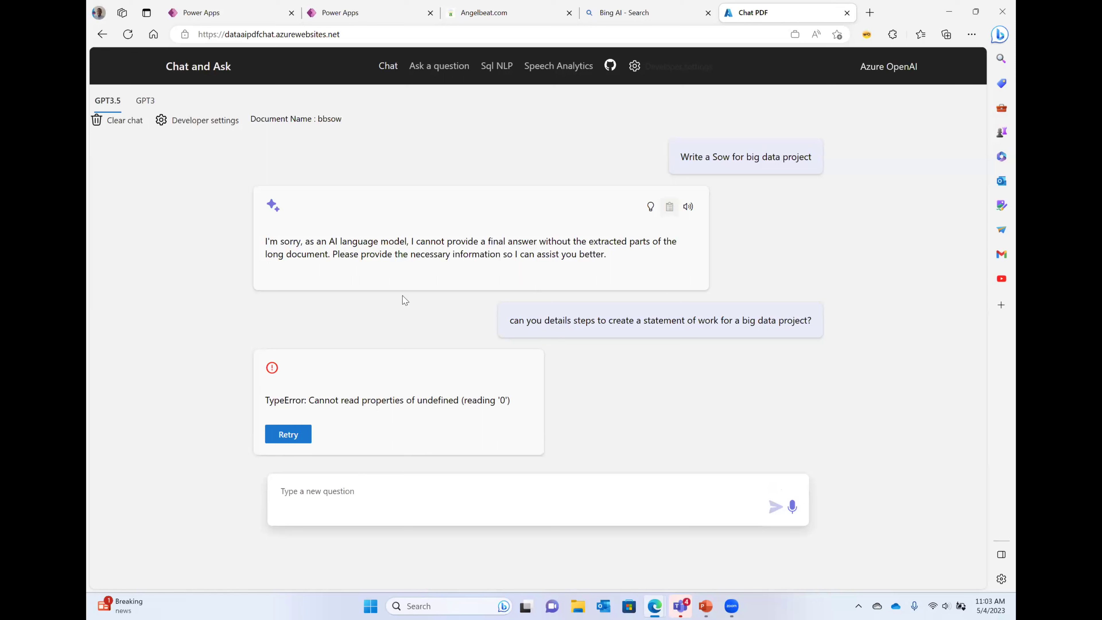
{"action": "left_click", "coordinate": [292, 436]}
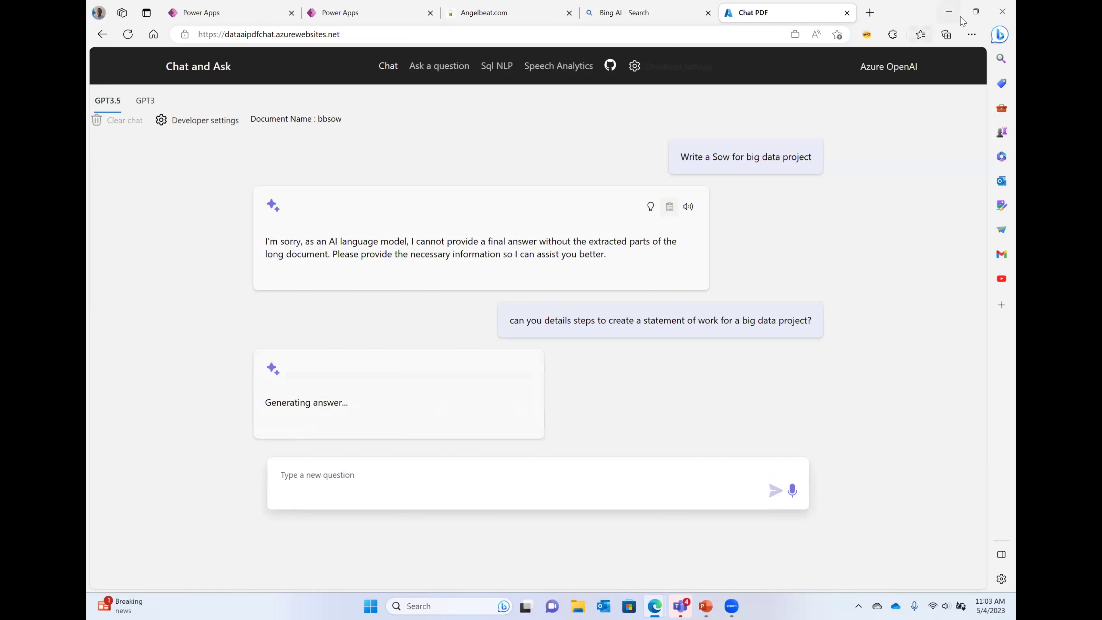
Switch to the Bing AI chat page and show its browser window maximized.
{"action": "mouse_move", "coordinate": [975, 12]}
{"action": "left_click", "coordinate": [976, 12]}
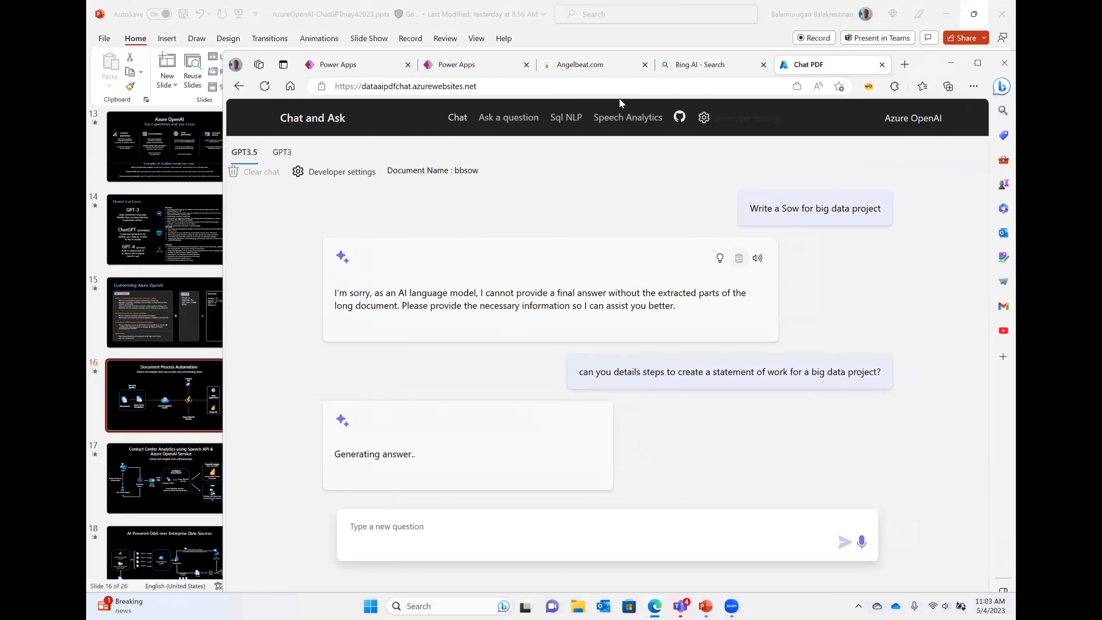
{"action": "left_click", "coordinate": [707, 66]}
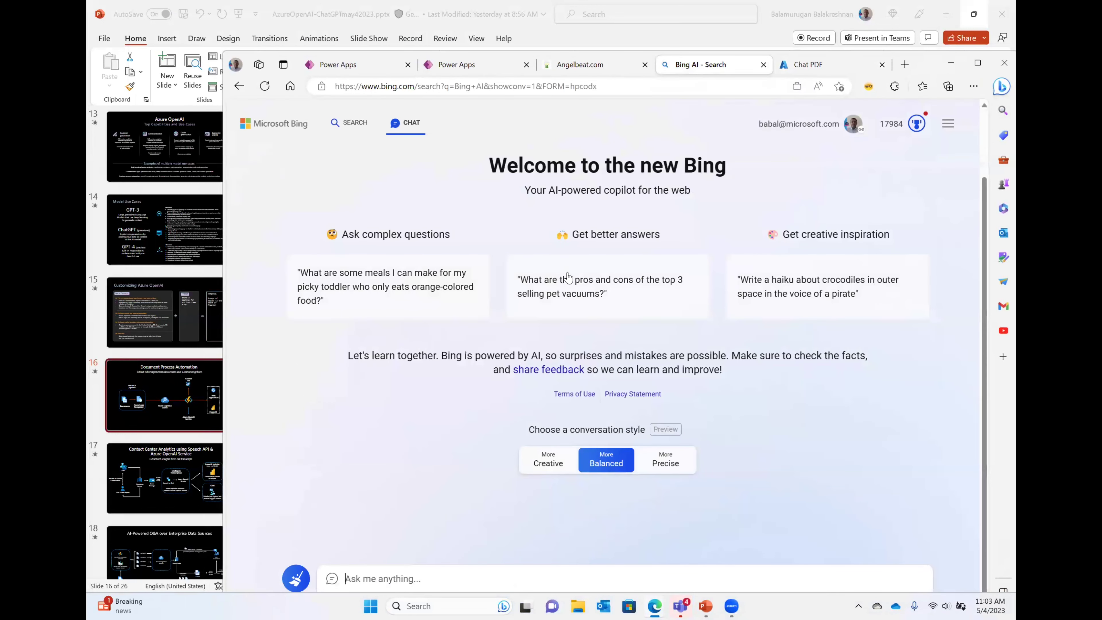
{"action": "left_click", "coordinate": [978, 63]}
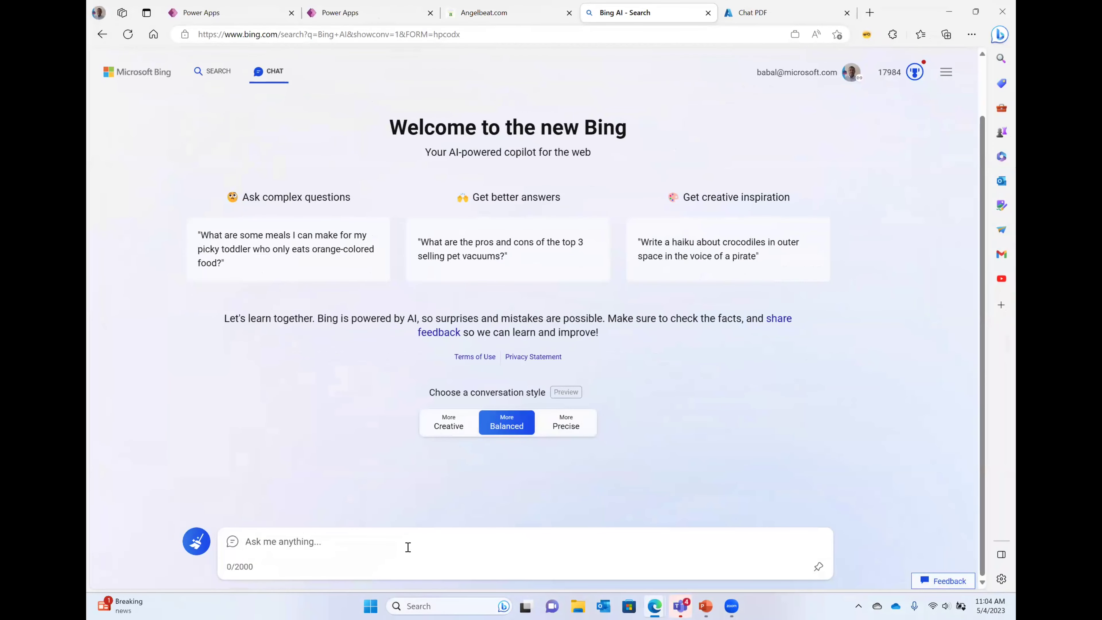
Ask Bing chat "What are some places to visit in las vegas?" in the Balanced conversation style.
{"action": "type", "text": "What are some palce"}
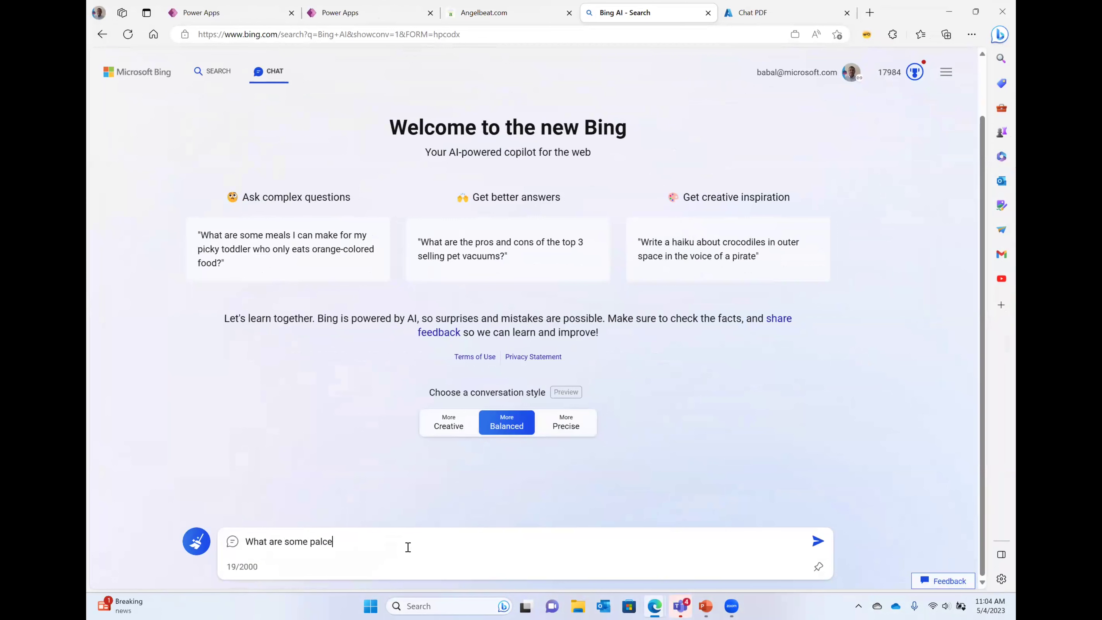
{"action": "key", "text": "BackSpace"}
{"action": "key", "text": "BackSpace"}
{"action": "key", "text": "BackSpace"}
{"action": "key", "text": "BackSpace"}
{"action": "type", "text": "laces to visit in las vegas"}
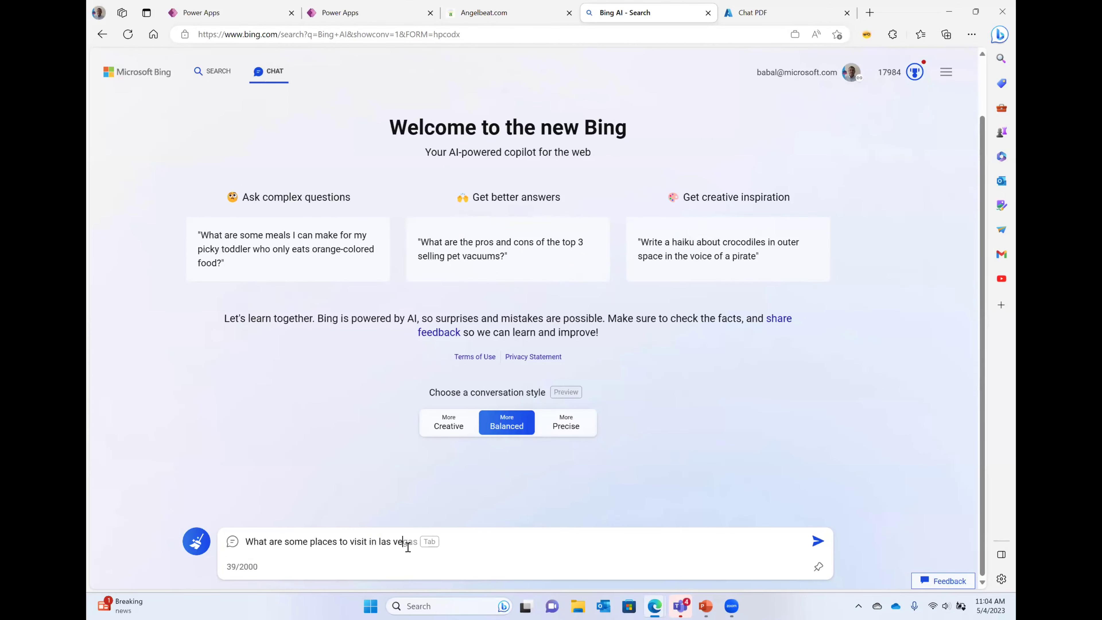
{"action": "type", "text": "?"}
{"action": "key", "text": "Return"}
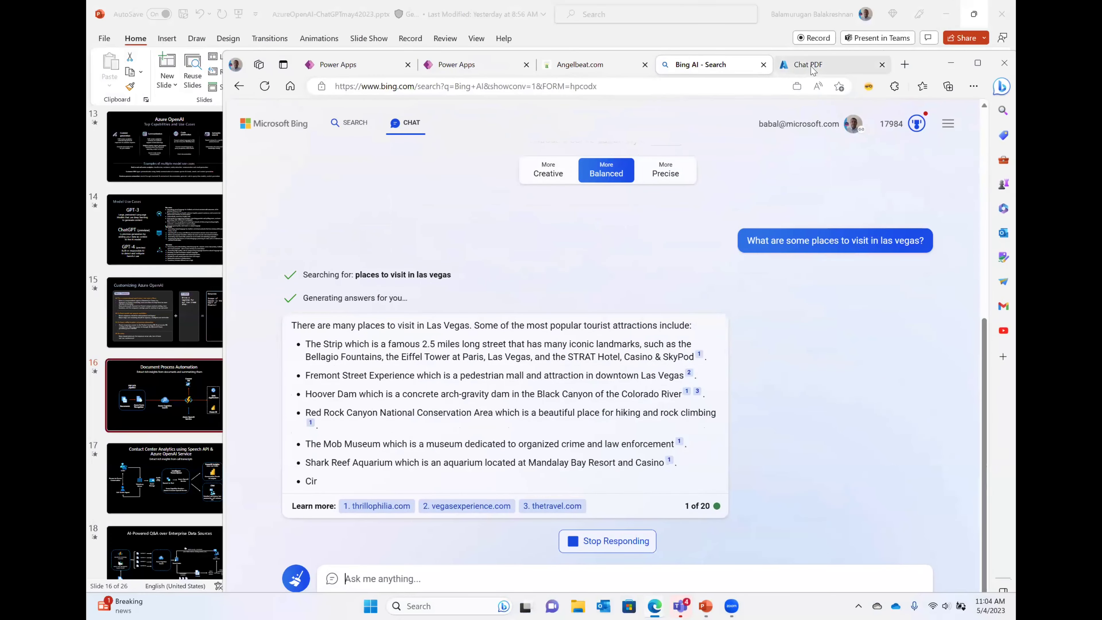
Return to Chat PDF, retry the statement of work question, and dismiss the incoming meeting notification.
{"action": "left_click", "coordinate": [757, 14]}
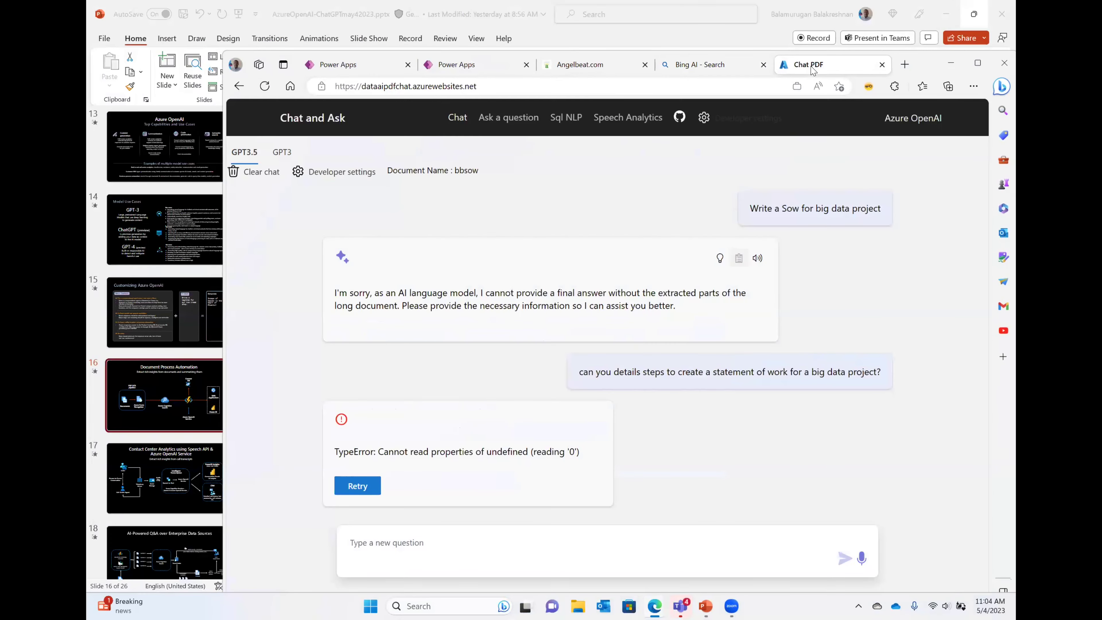
{"action": "left_click", "coordinate": [362, 486]}
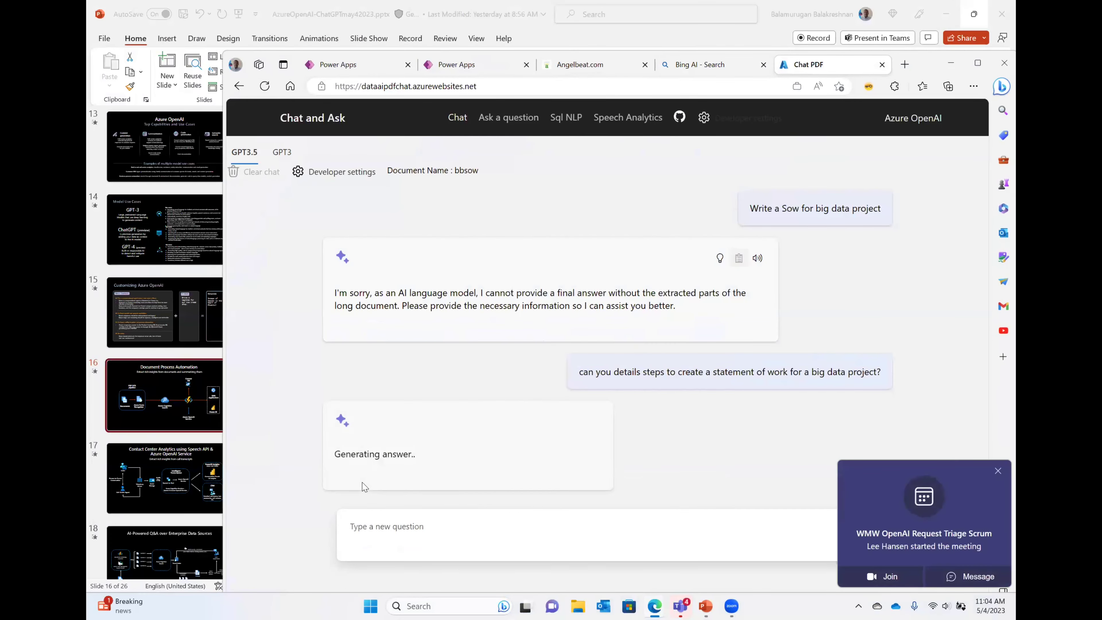
{"action": "left_click", "coordinate": [998, 471]}
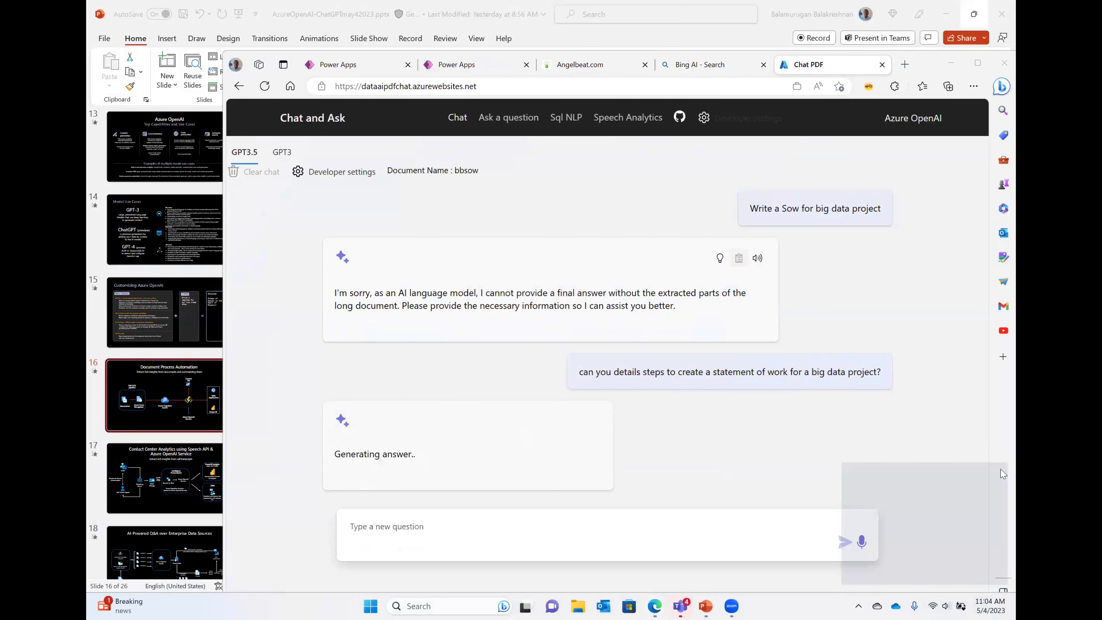
Go back to Bing chat and review the Las Vegas answer with its source links and map.
{"action": "left_click", "coordinate": [708, 67]}
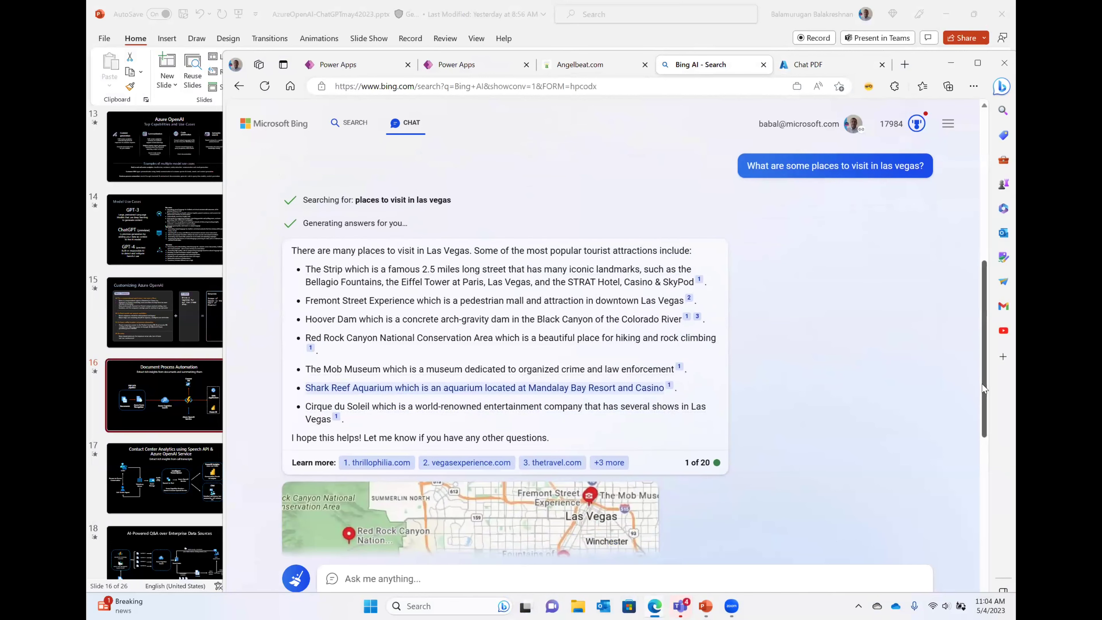
{"action": "left_click_drag", "start_coordinate": [978, 405], "coordinate": [957, 453]}
{"action": "scroll", "coordinate": [957, 453], "scroll_direction": "up", "scroll_amount": 5}
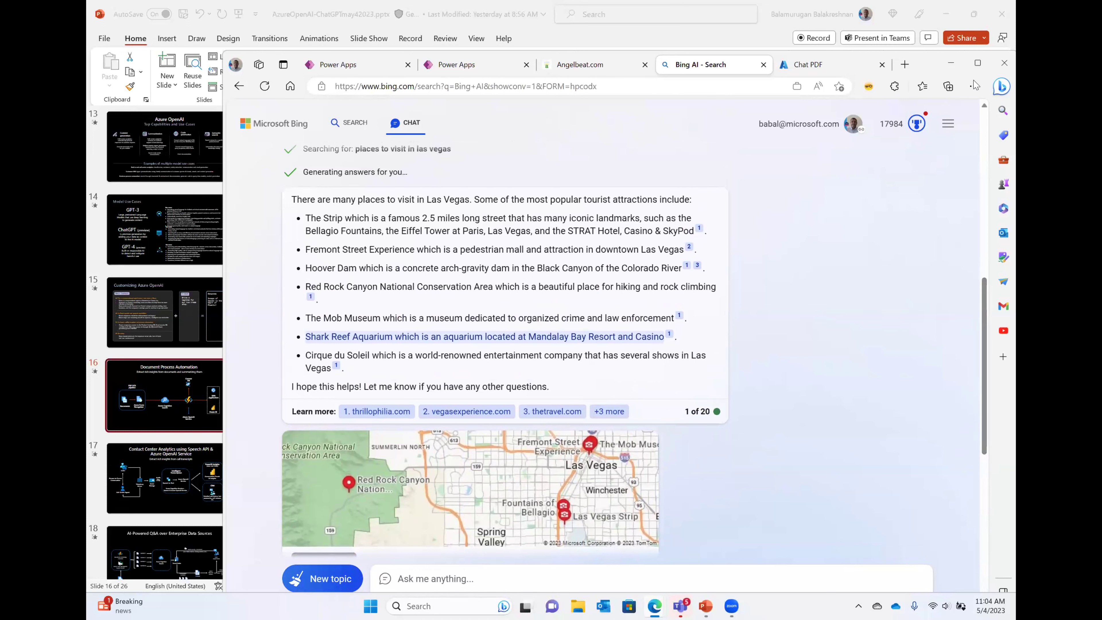
Return to Chat PDF and view the statement of work answer and its citations in a maximized window.
{"action": "left_click", "coordinate": [823, 65]}
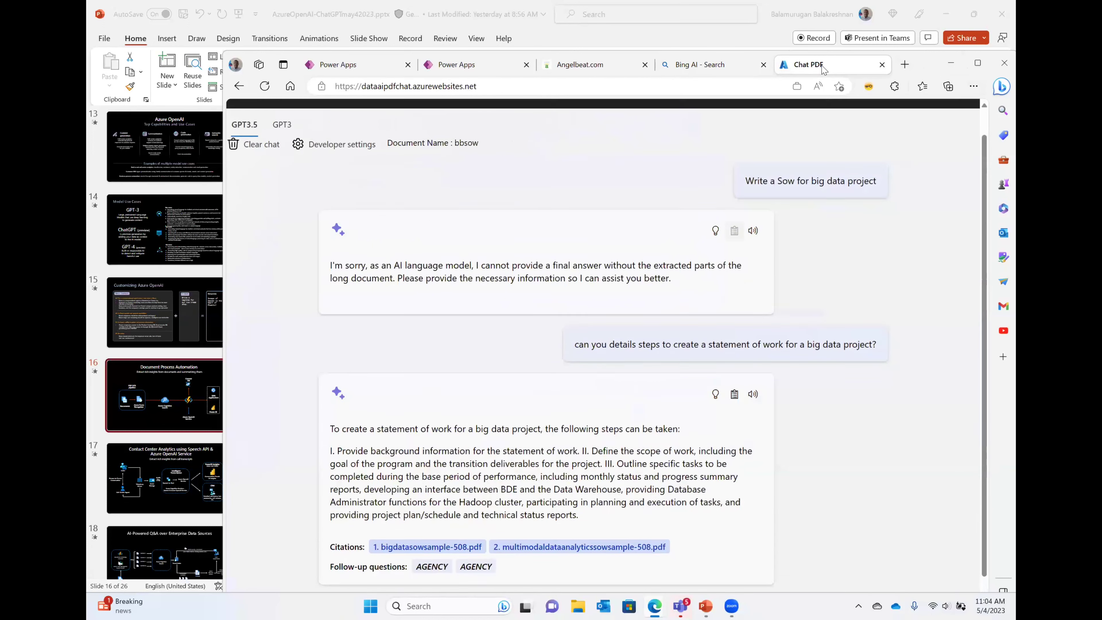
{"action": "left_click", "coordinate": [978, 63]}
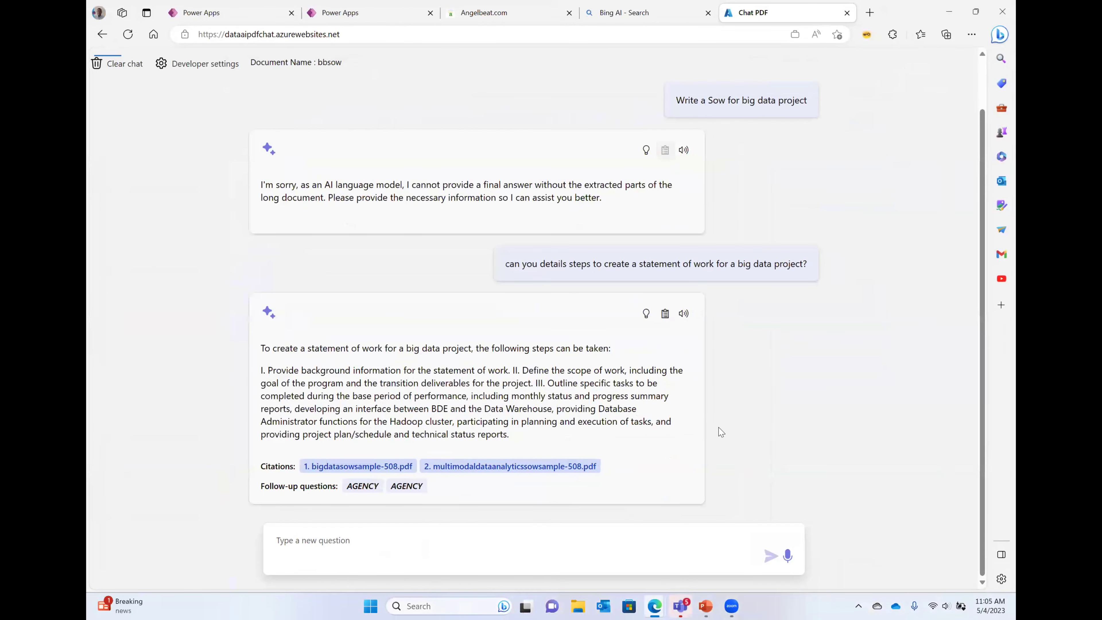